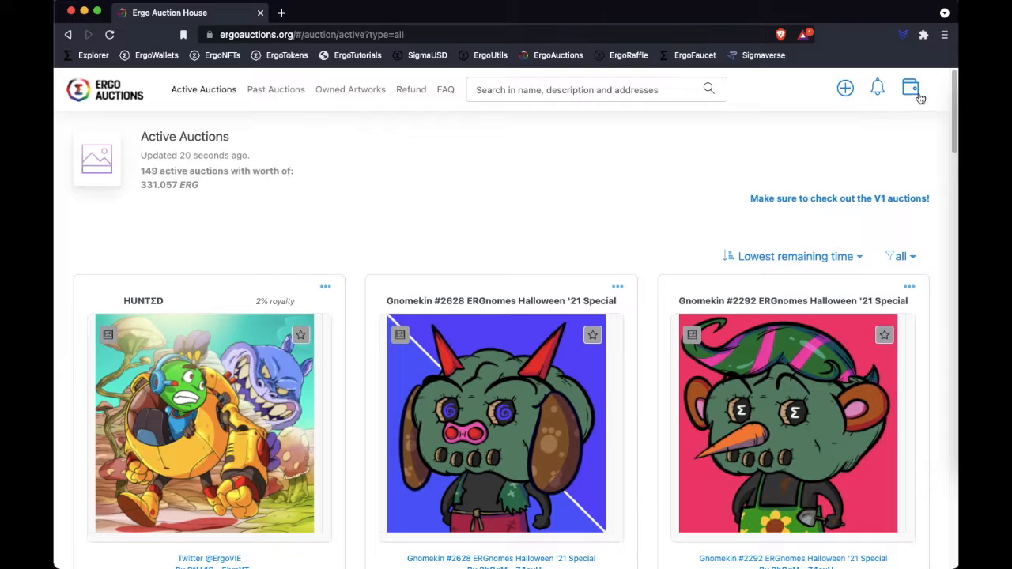
- Open the wallet connection dialog, check the Any Wallet option, and return to the Yoroi Wallet option
click(912, 92)
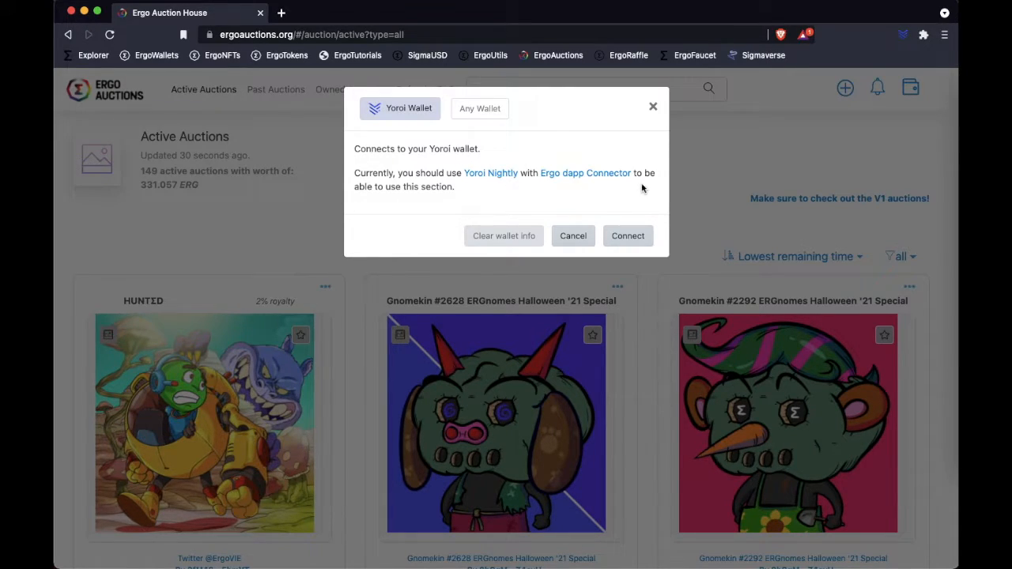
click(483, 112)
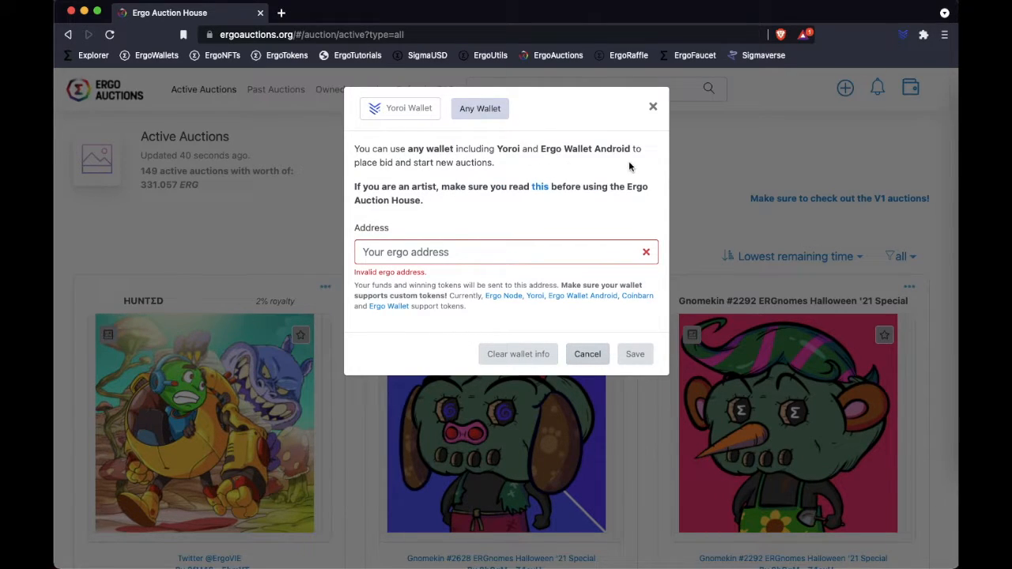
click(404, 117)
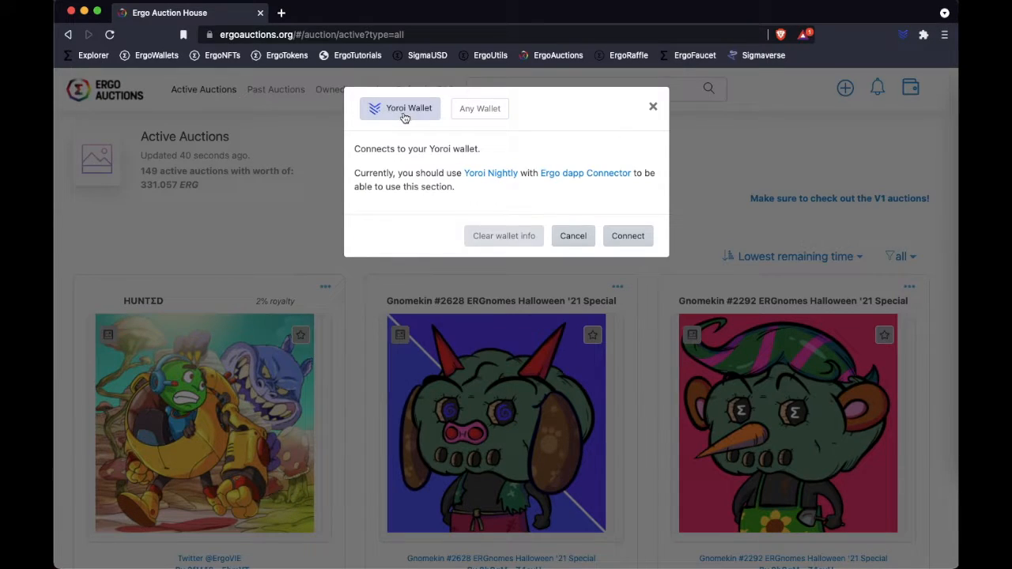
- Open the Yoroi Nightly and Ergo dapp Connector links from the wallet dialog in separate new tabs
right_click(480, 177)
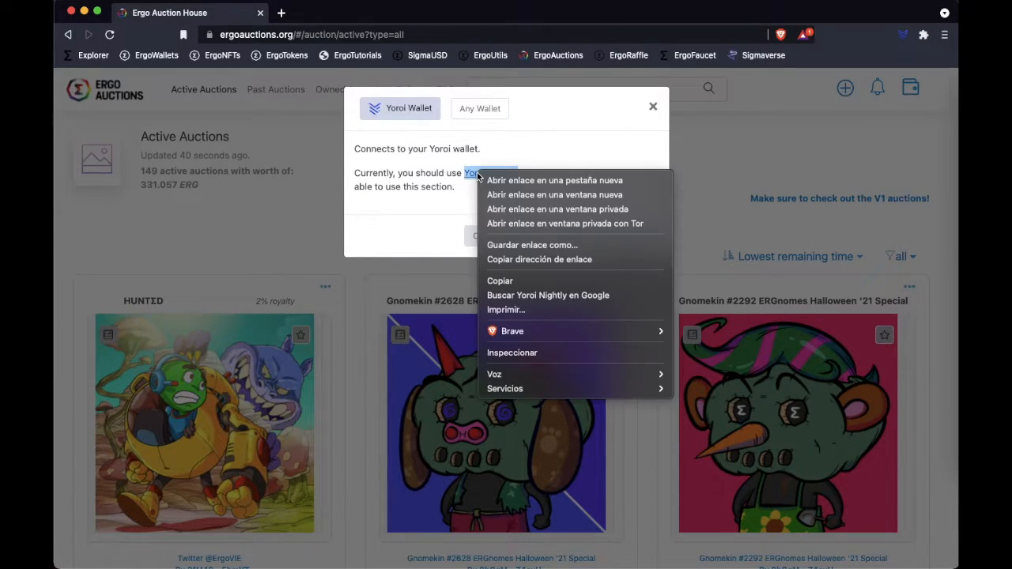
key(Escape)
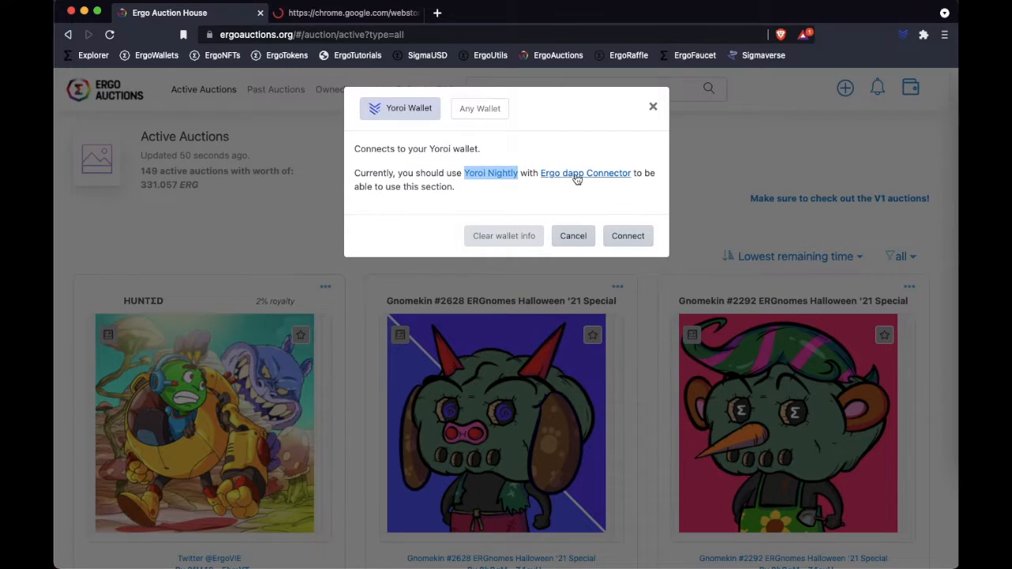
right_click(580, 173)
click(632, 181)
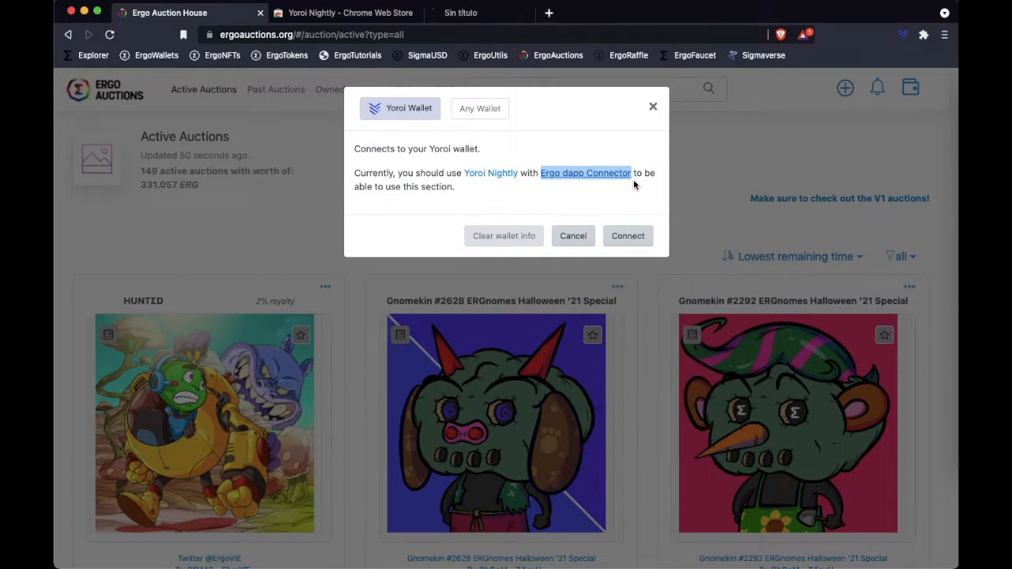
- Install the Yoroi Nightly extension in Brave from its Chrome Web Store page
click(363, 22)
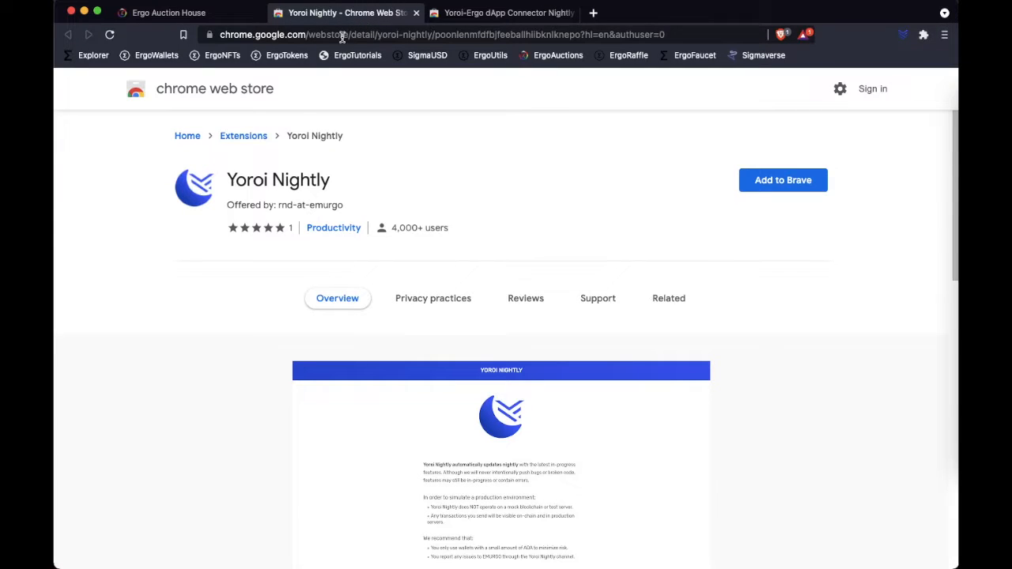
click(809, 187)
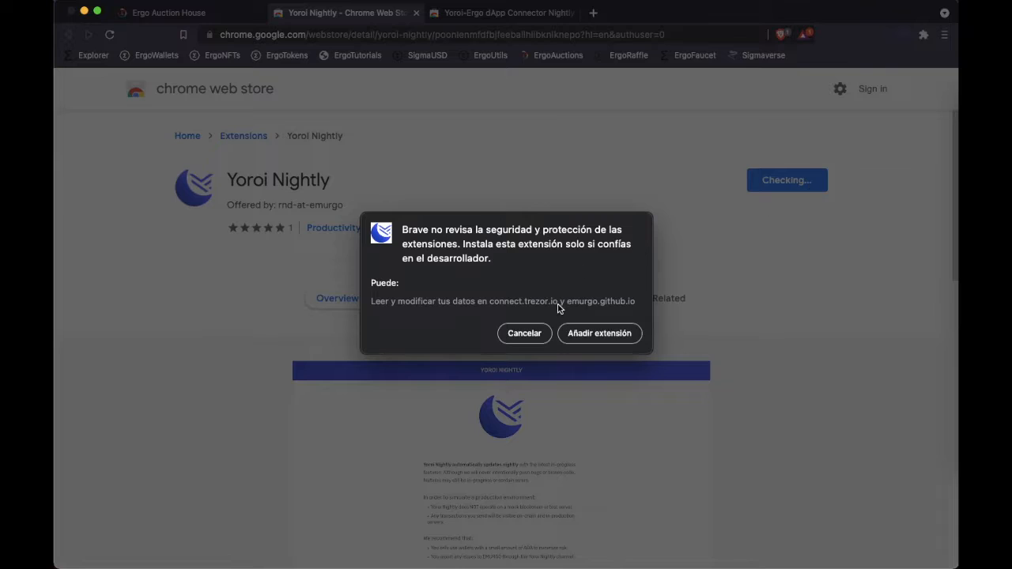
click(586, 337)
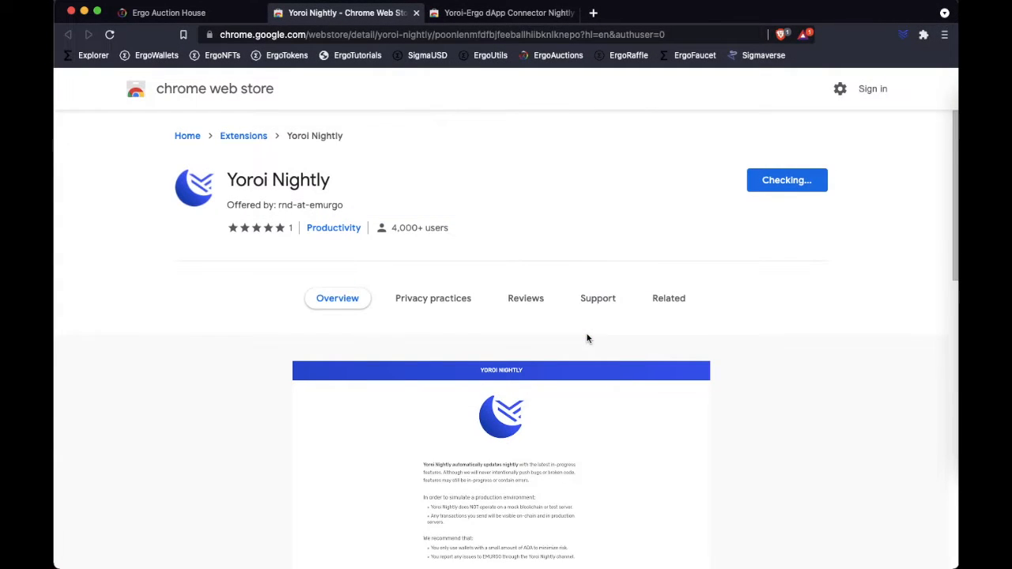
- Install the Yoroi-Ergo dApp Connector Nightly extension in Brave and dismiss the installation notices
click(506, 13)
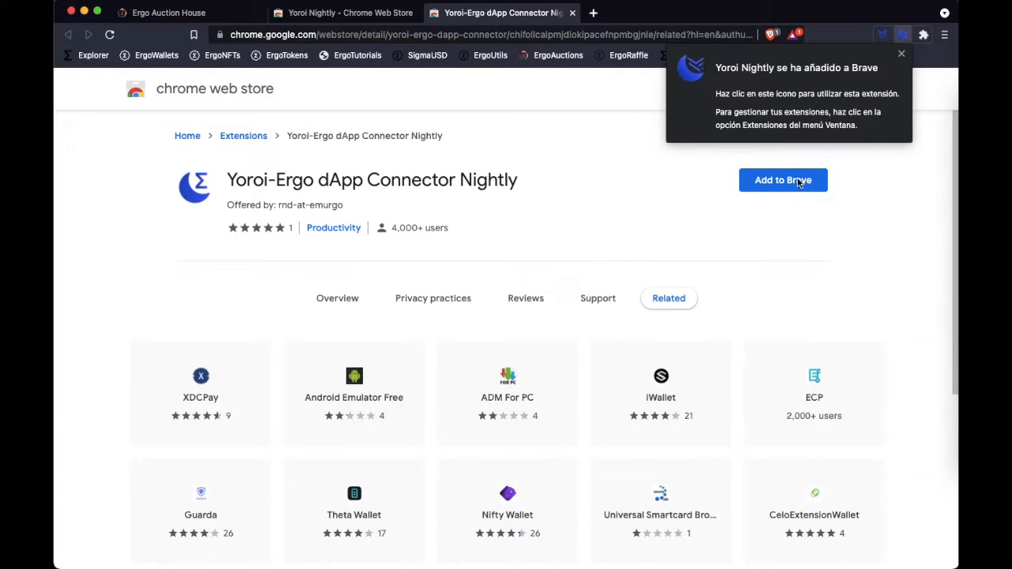
click(901, 58)
click(773, 182)
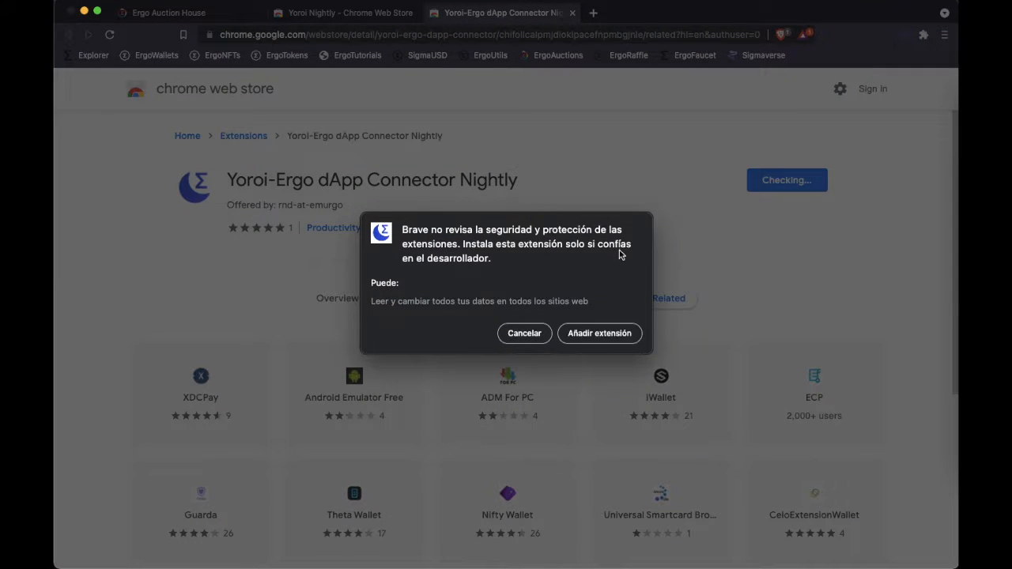
click(598, 332)
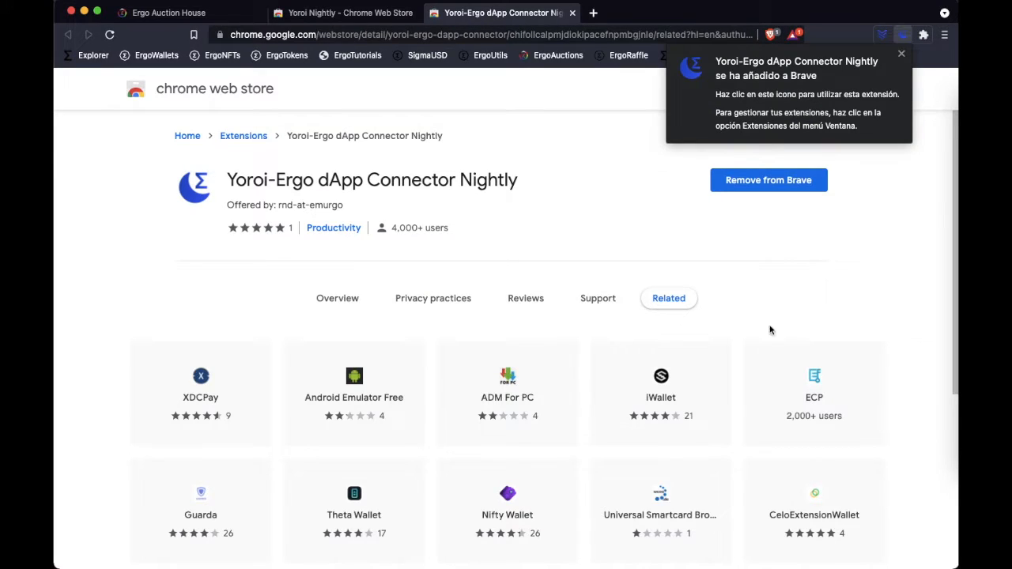
click(902, 54)
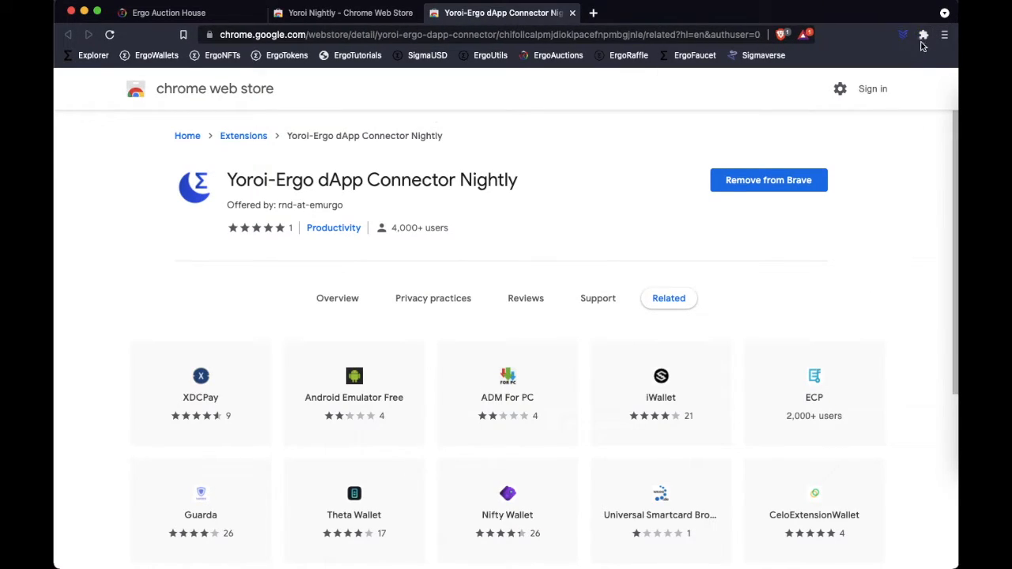
- Pin the Yoroi Nightly and Yoroi-Ergo dApp Connector extensions so they stay visible in the browser
click(924, 38)
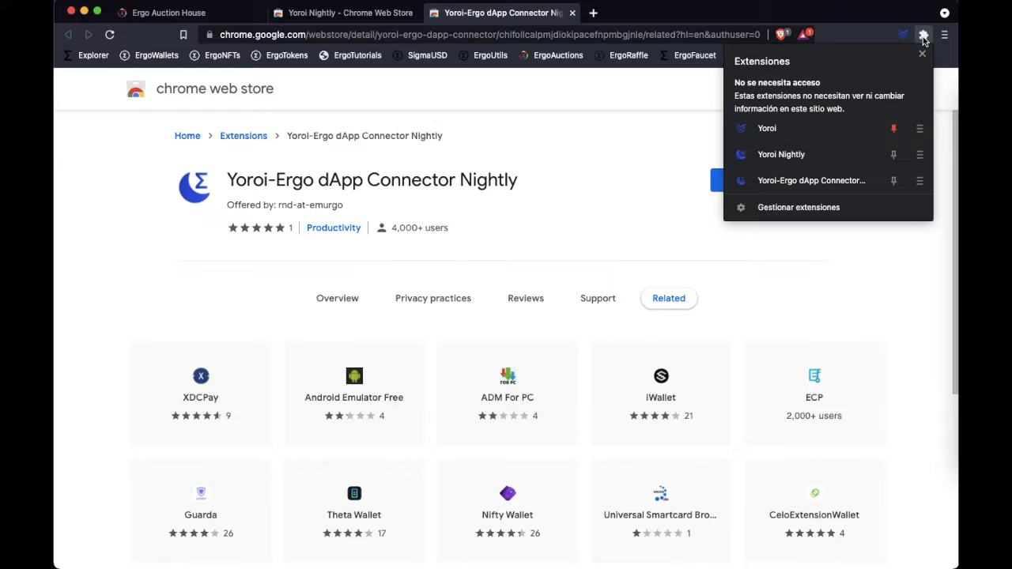
click(893, 156)
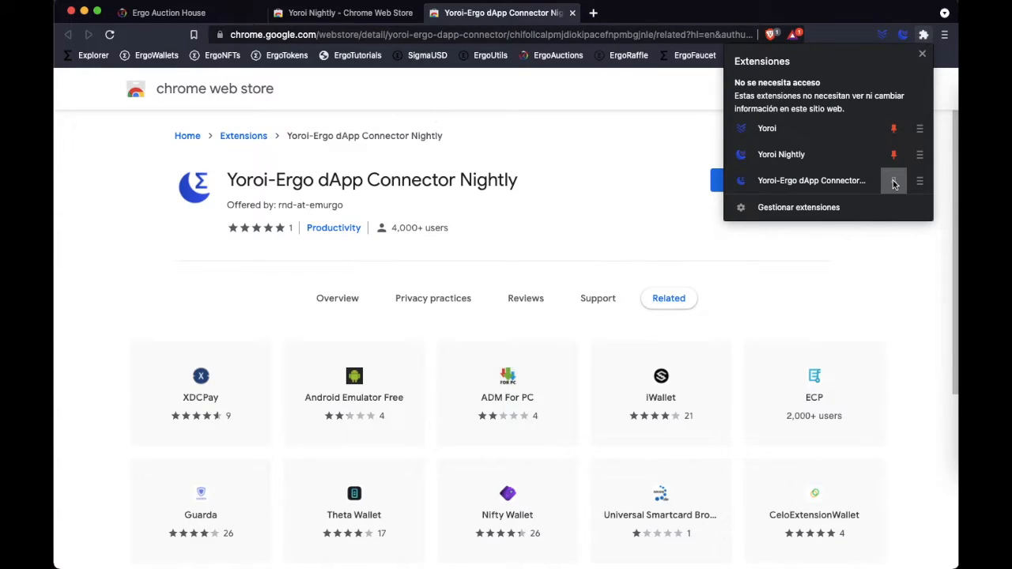
click(893, 182)
click(894, 239)
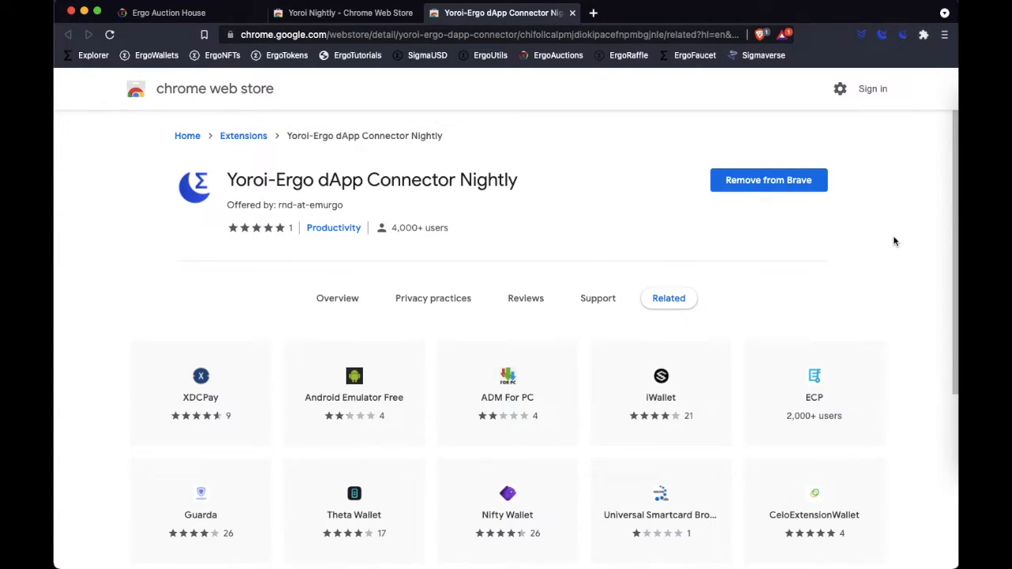
- Launch the Yoroi Nightly wallet and set its language to Español
click(883, 37)
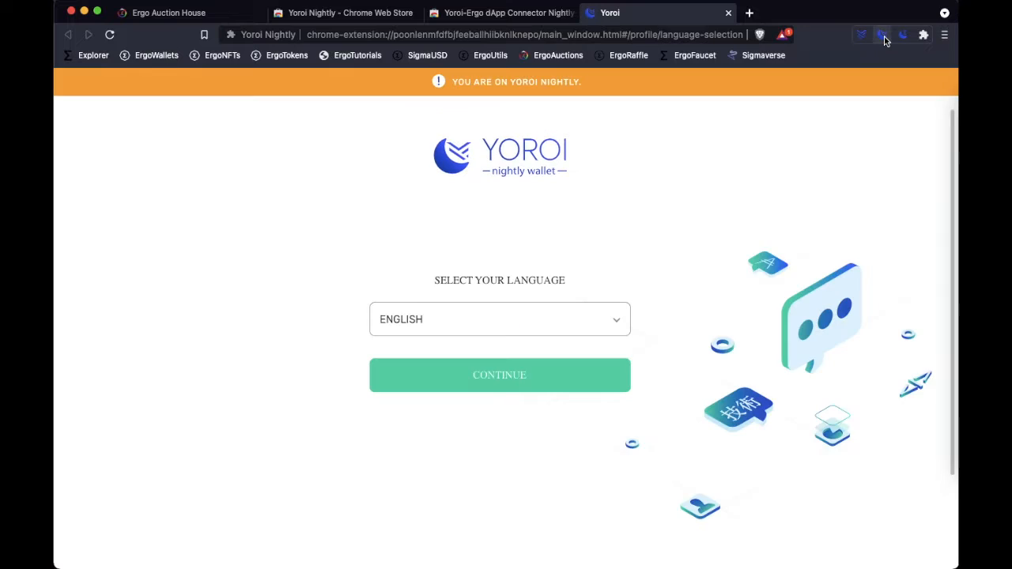
click(611, 320)
scroll(528, 414, down, 5)
click(440, 475)
click(516, 386)
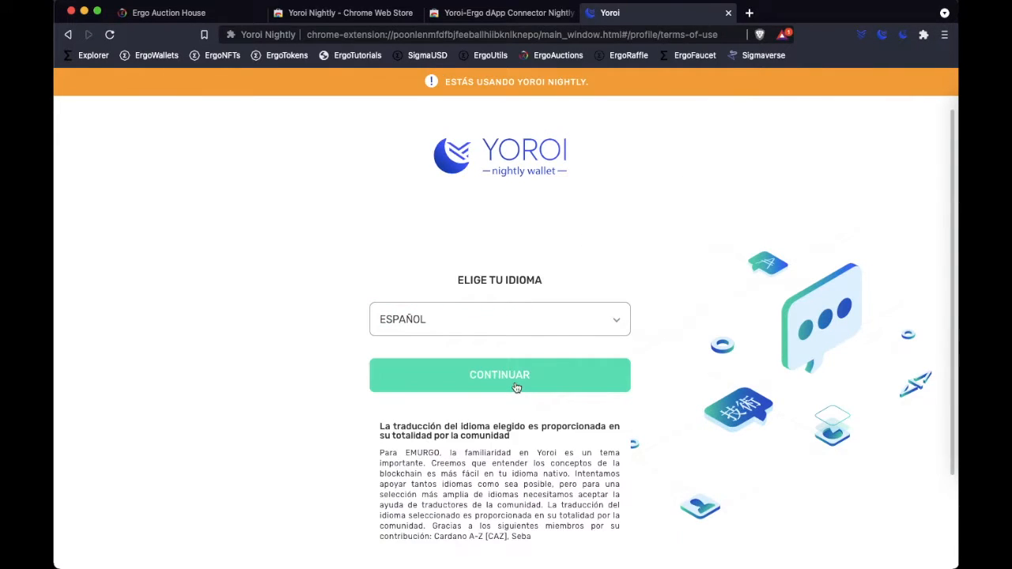
- Accept Yoroi's terms of use and continue the wallet setup
scroll(643, 415, down, 10)
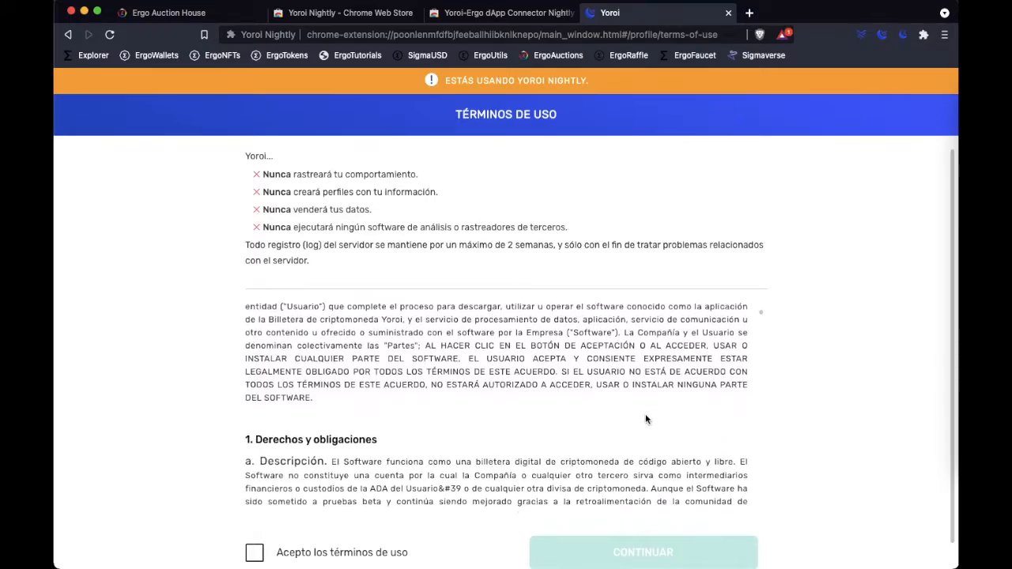
scroll(645, 420, down, 15)
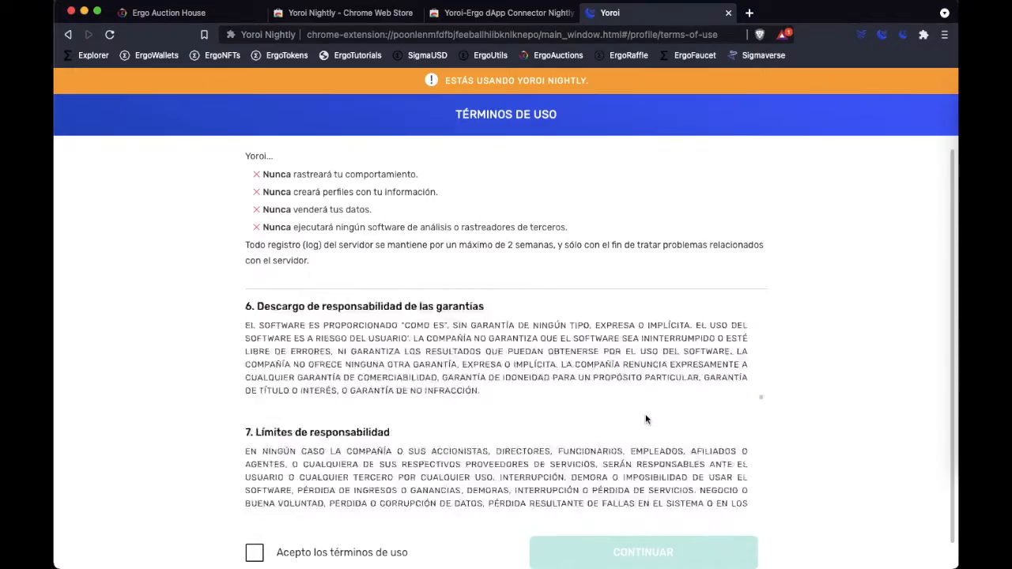
click(254, 552)
scroll(699, 549, down, 1)
click(699, 549)
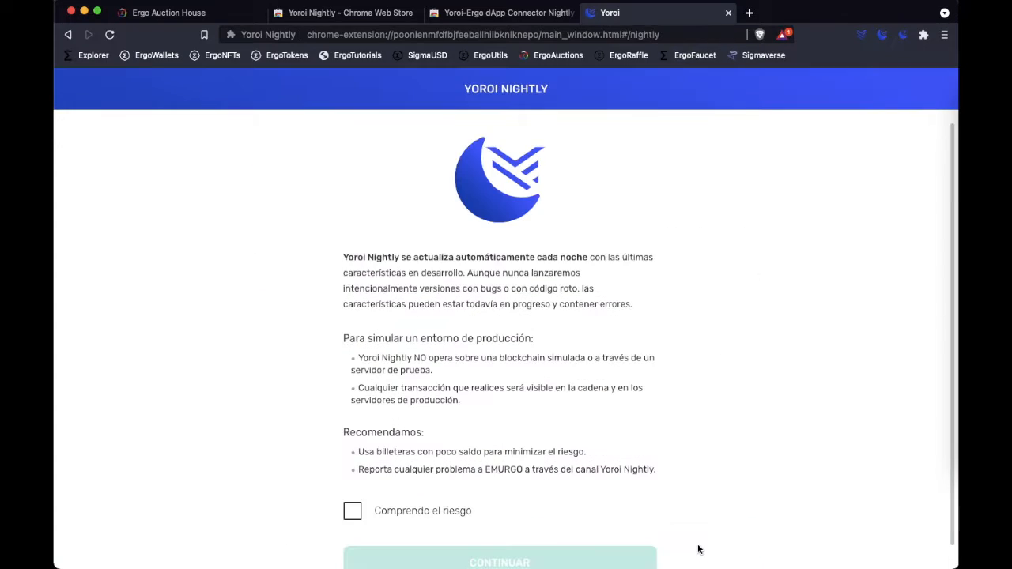
- Acknowledge the Yoroi Nightly risk notice and skip enabling Cardano payment URLs
scroll(698, 527, down, 1)
click(353, 501)
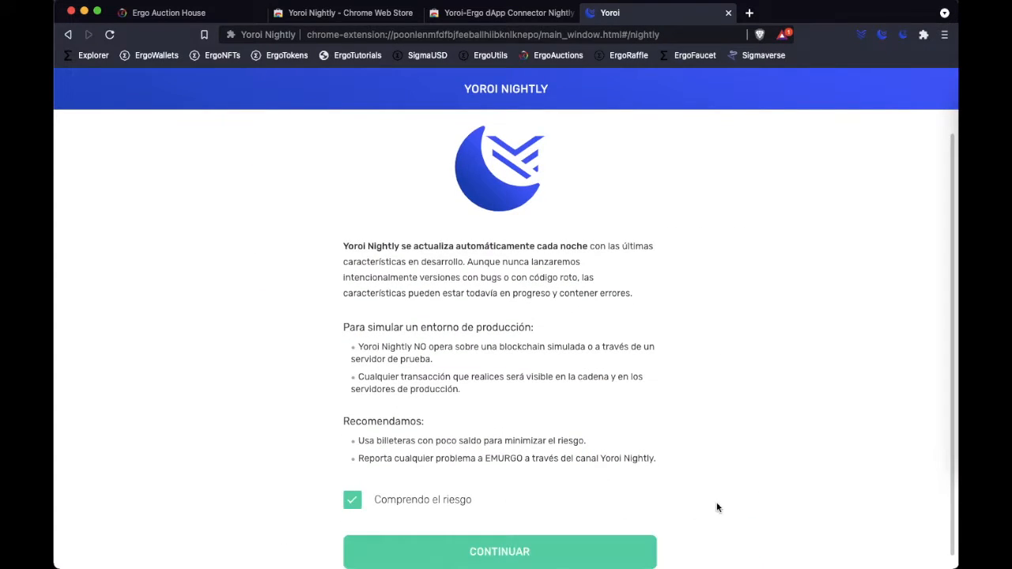
click(593, 545)
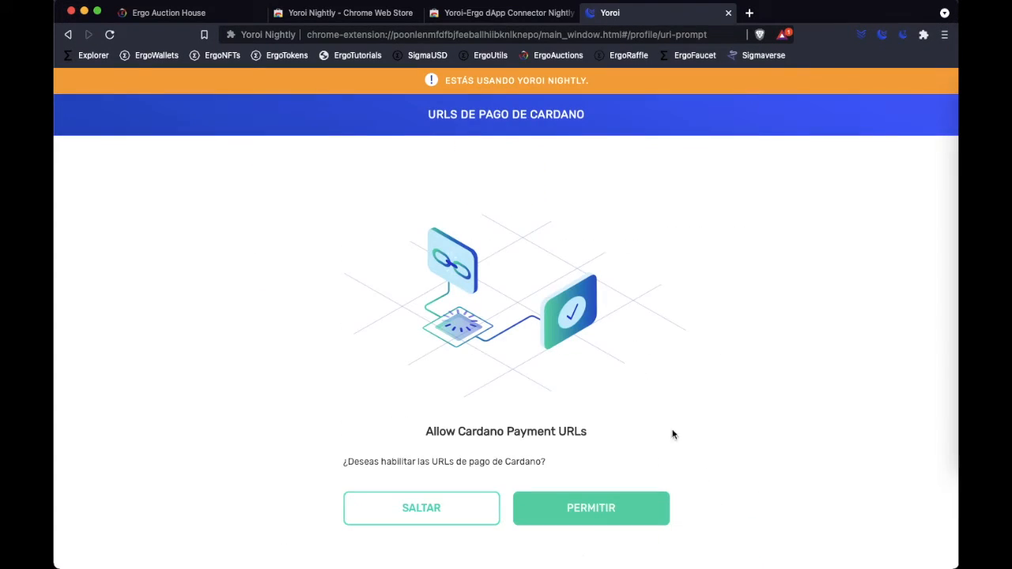
click(457, 510)
- Start creating a new wallet on the Ergo platform
scroll(846, 362, down, 5)
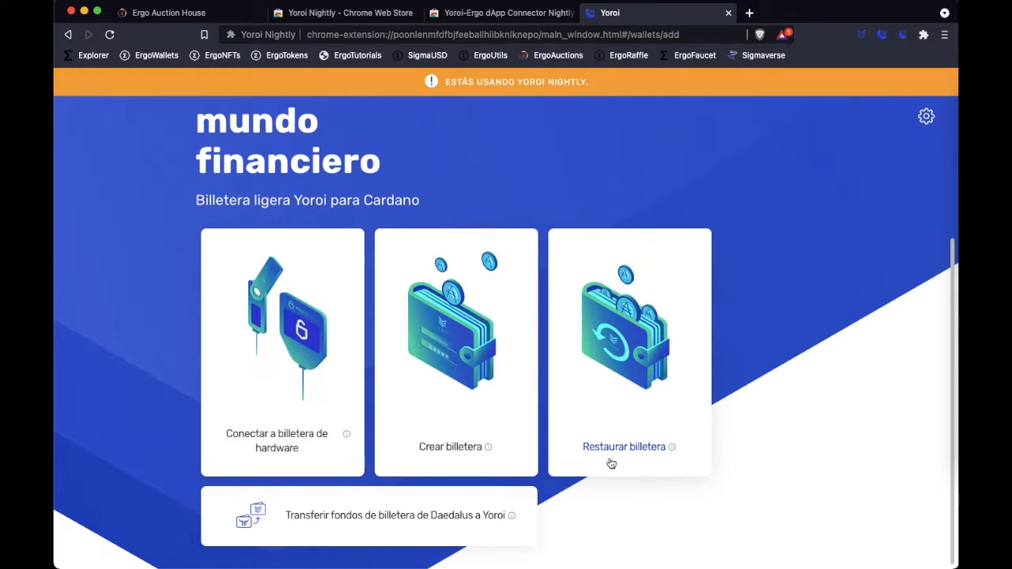
click(448, 456)
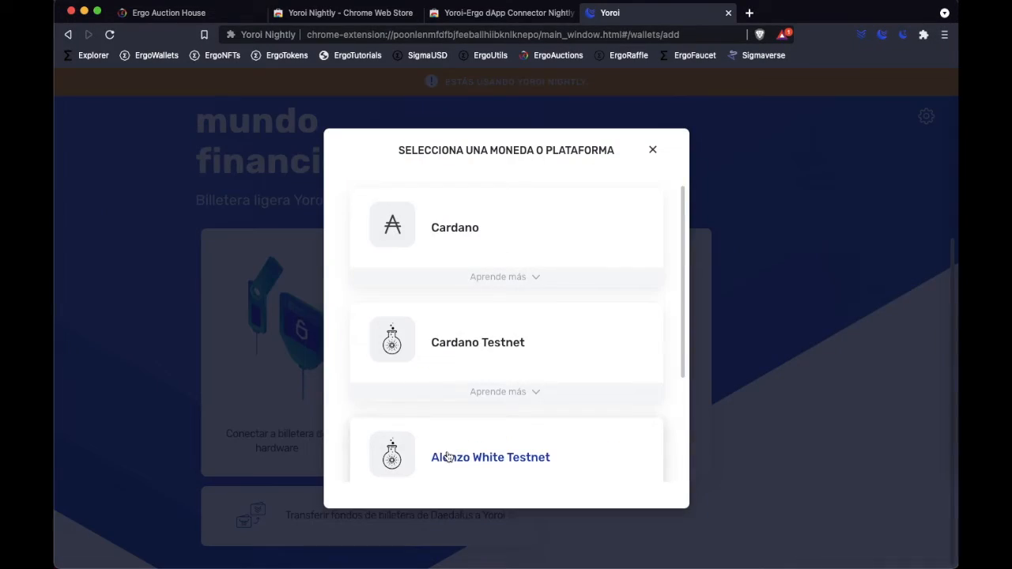
scroll(648, 358, down, 2)
scroll(649, 359, down, 1)
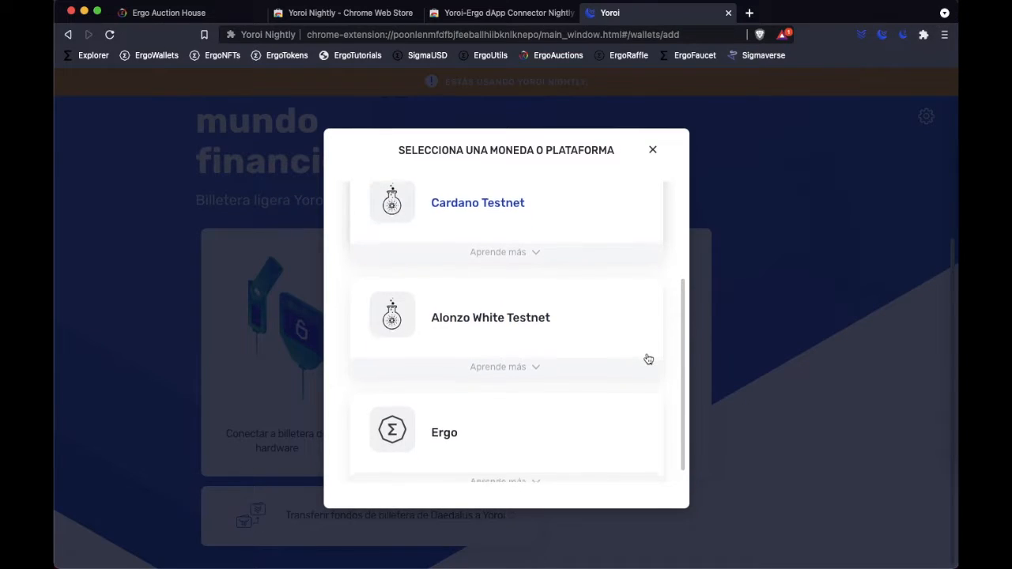
click(445, 434)
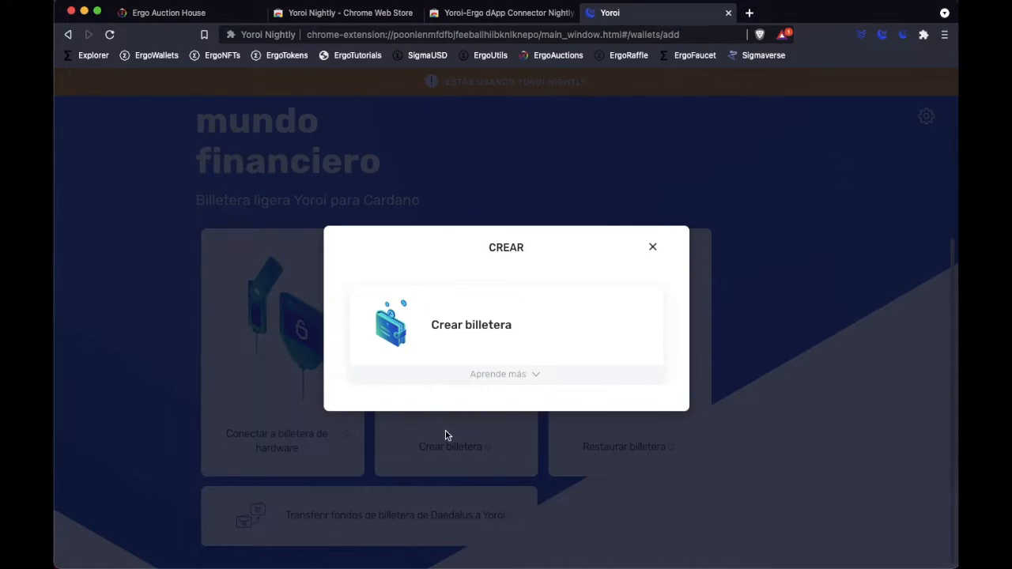
click(502, 340)
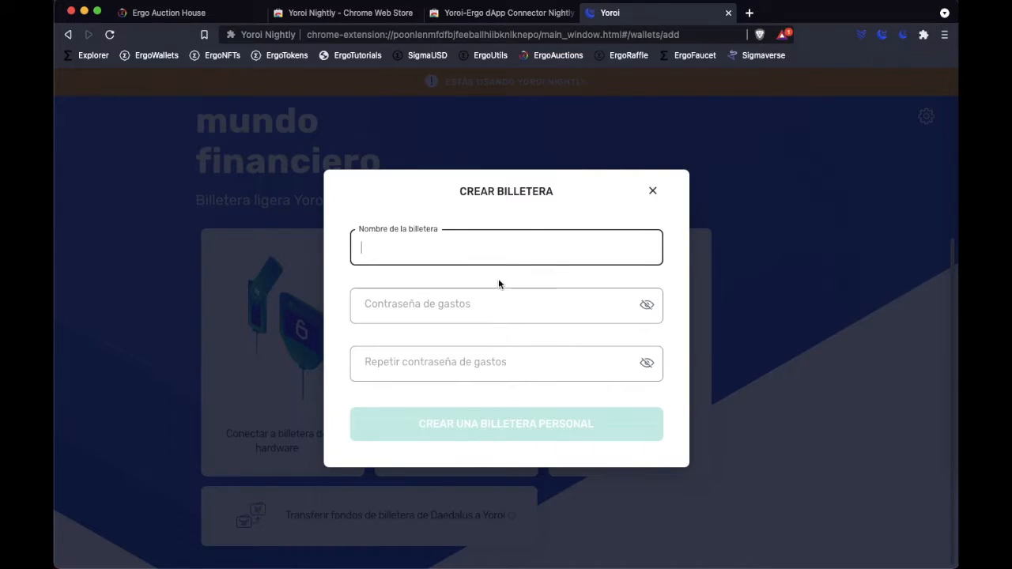
- Name the wallet ErgoTutorials, enter and repeat the spending password, and create the personal wallet
key(ctrl+v)
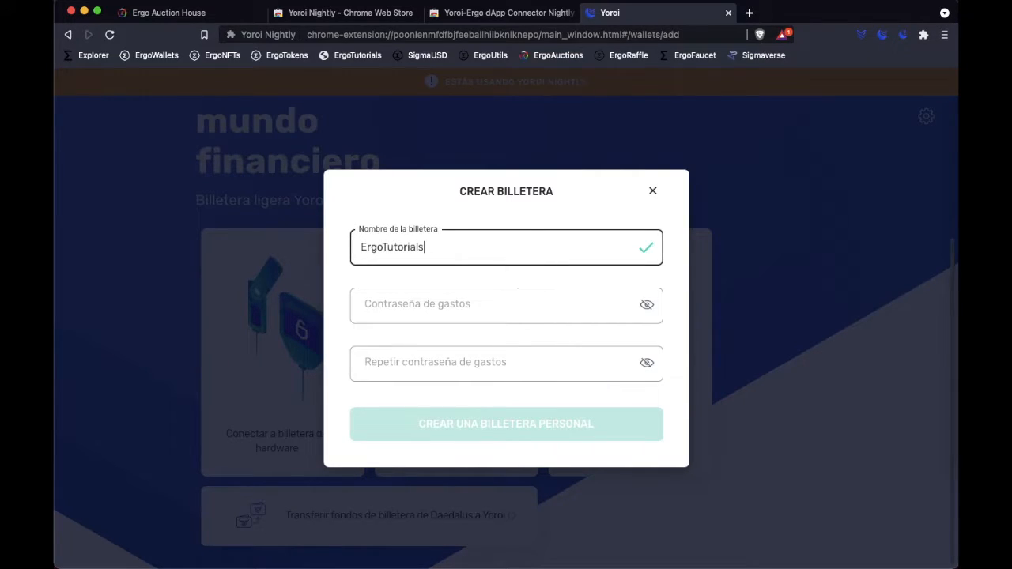
click(509, 310)
text(•••••••••••••••)
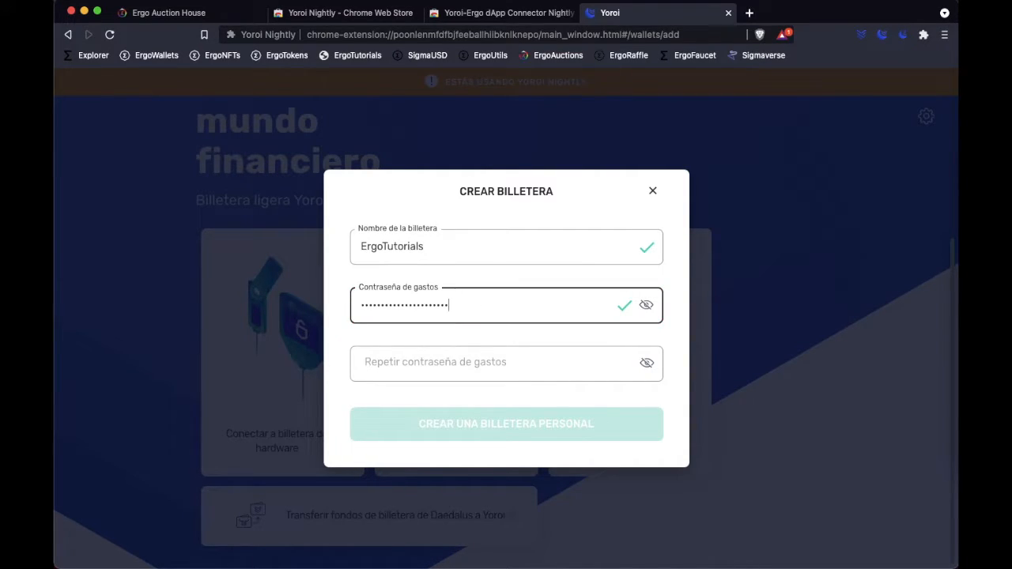
click(454, 355)
text(••)
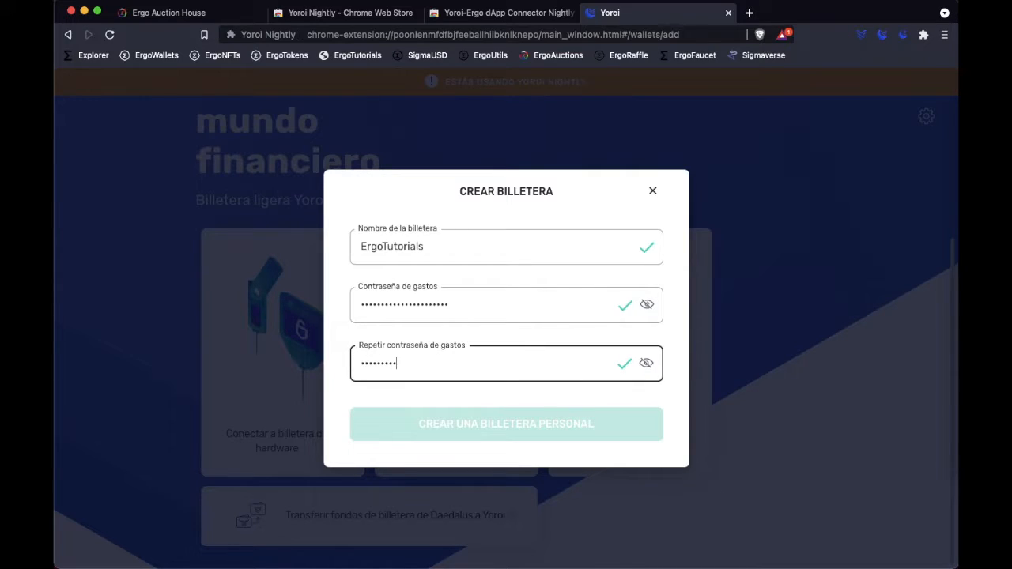
text(•••)
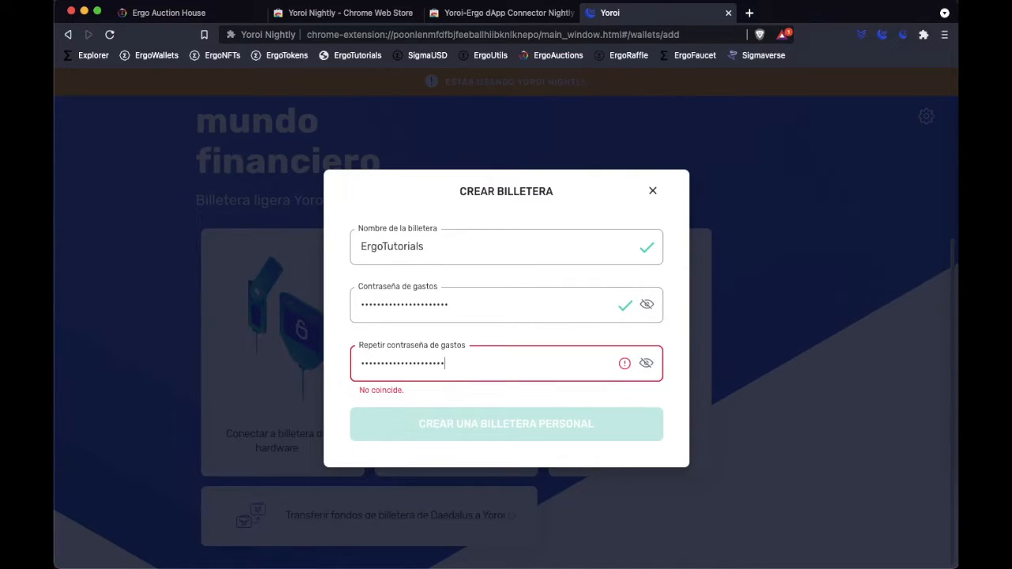
text(•)
click(606, 431)
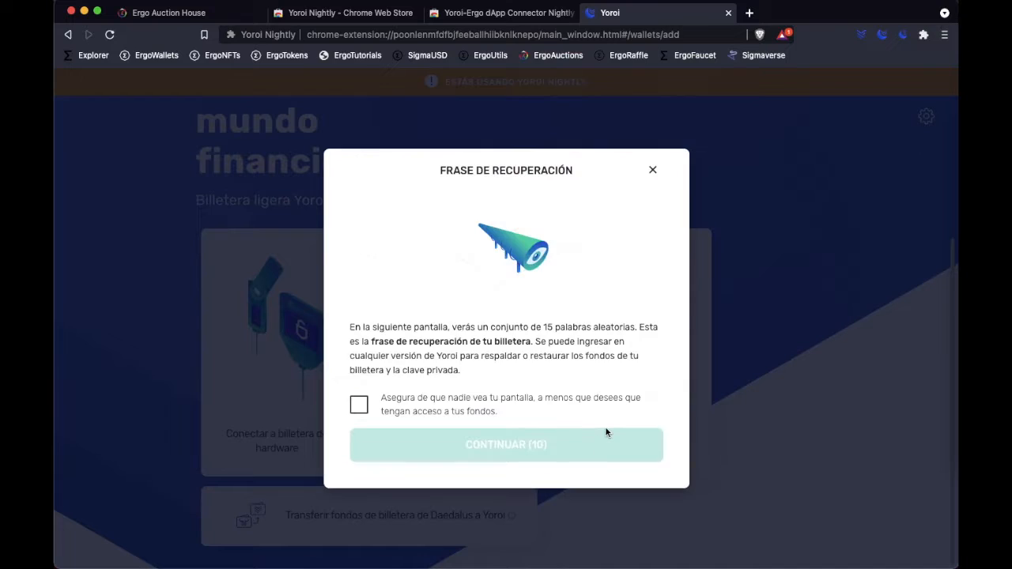
- Acknowledge the privacy notice about the recovery phrase and continue to the screen that displays the phrase
click(359, 404)
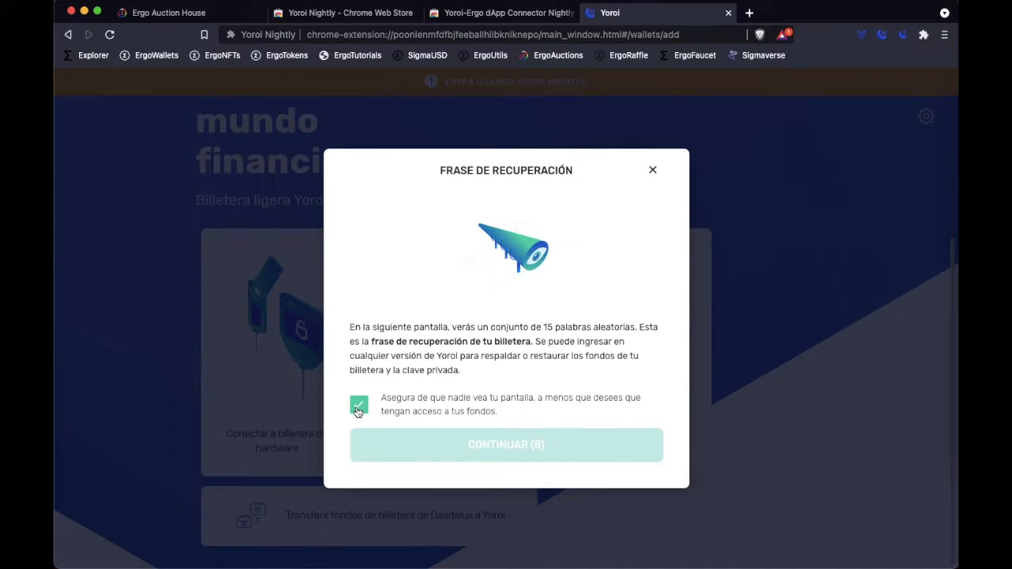
click(594, 452)
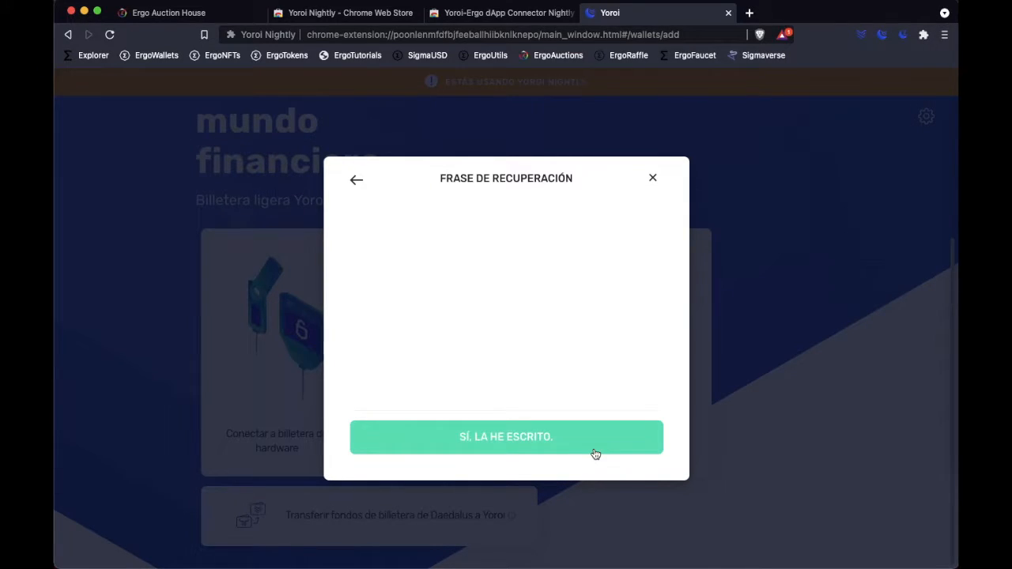
- Confirm that the recovery phrase is written down, accept both recovery statements, and finish creating the wallet
click(595, 454)
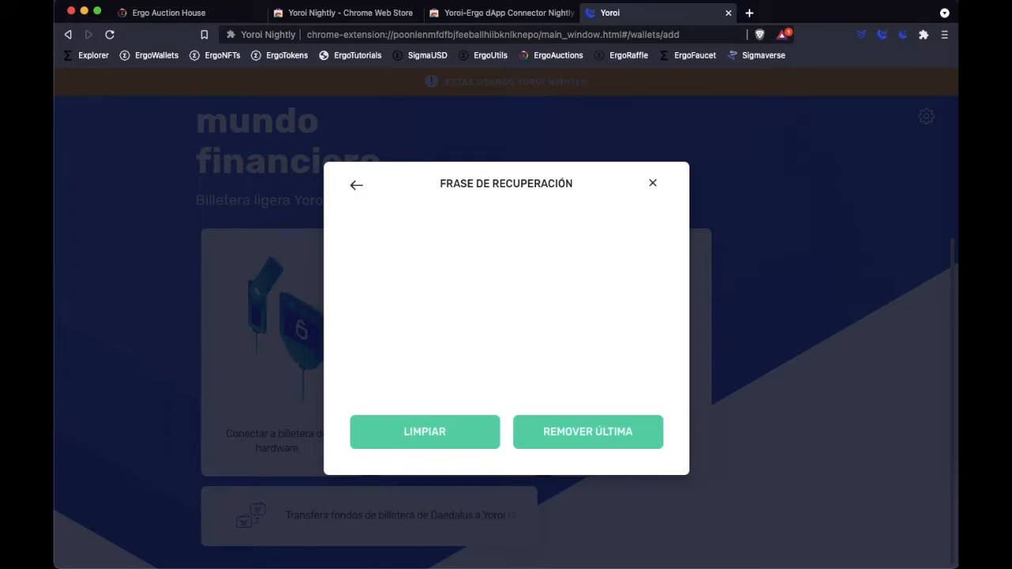
click(359, 293)
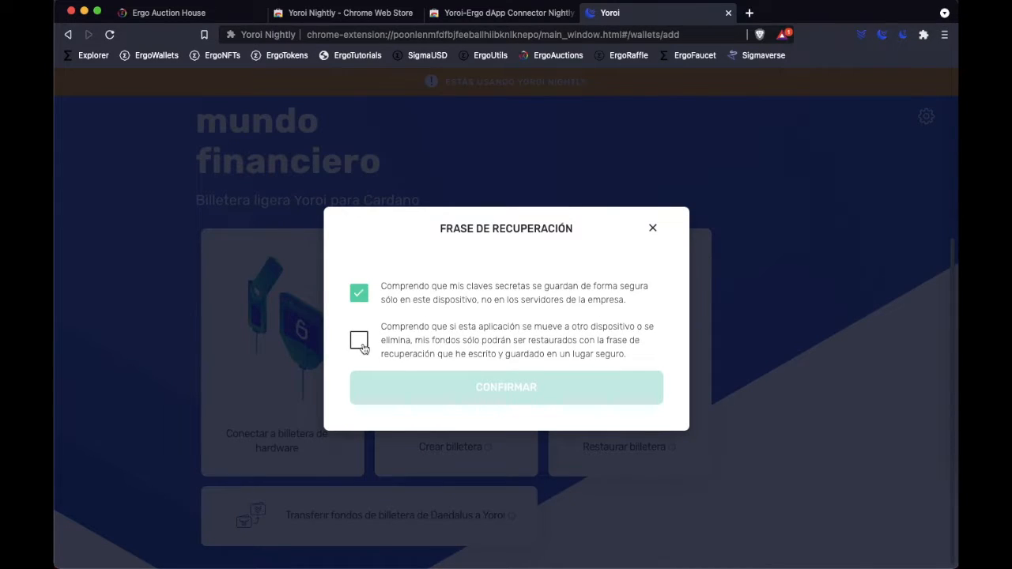
click(359, 342)
click(562, 395)
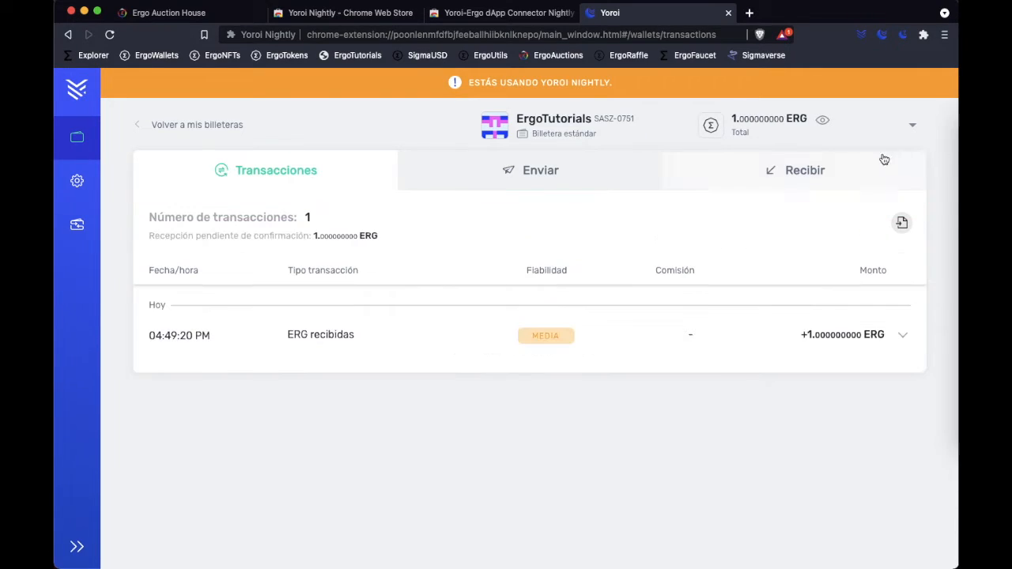
- Check the wallet's total ERG balance and close the two Chrome Web Store tabs
drag(735, 118, 812, 122)
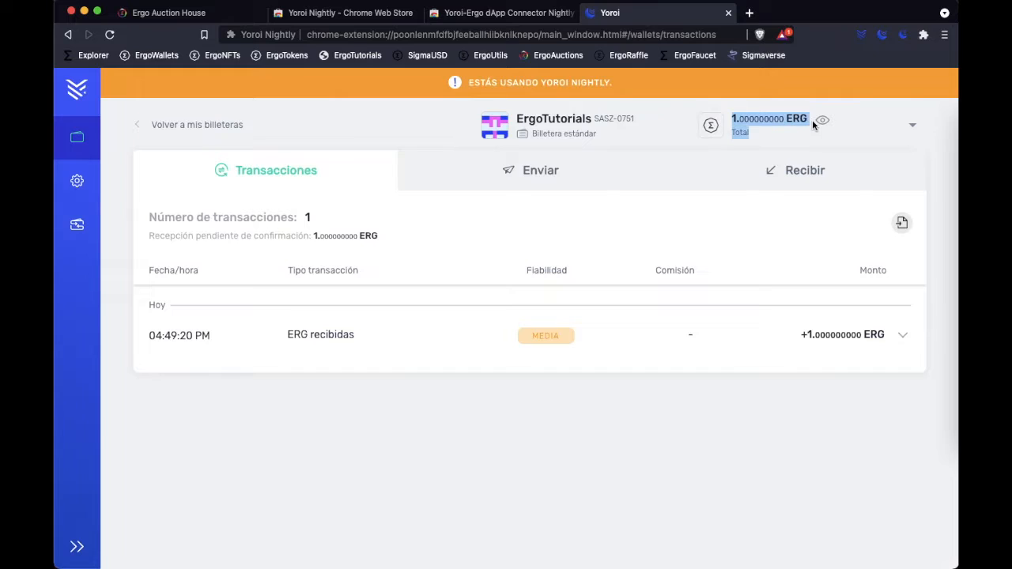
click(854, 136)
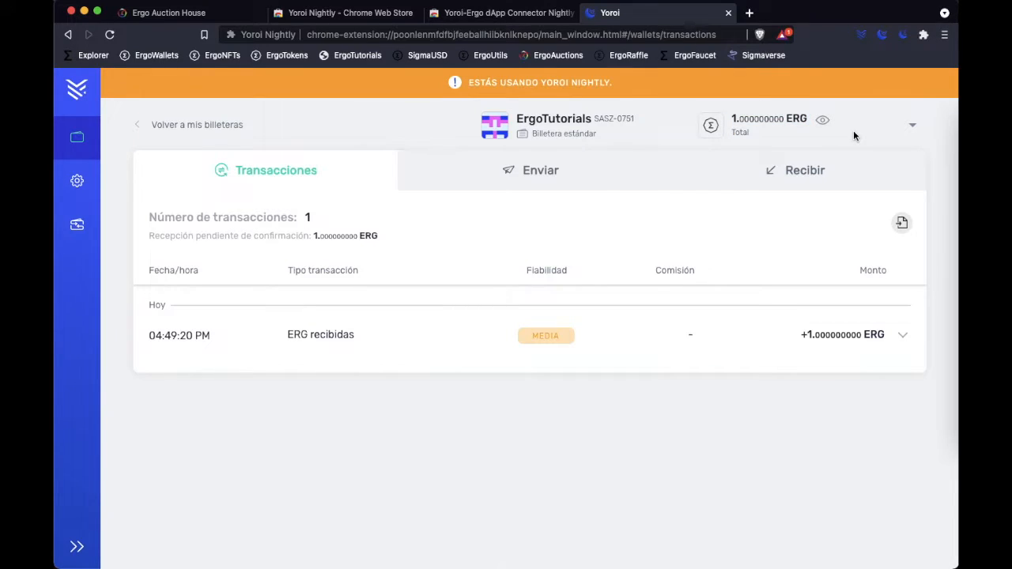
click(570, 13)
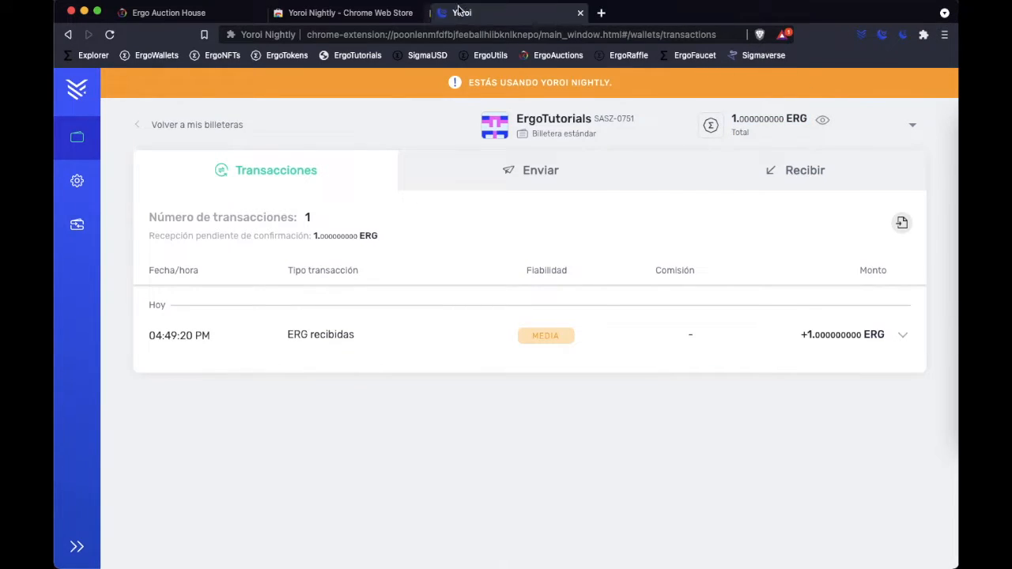
click(419, 13)
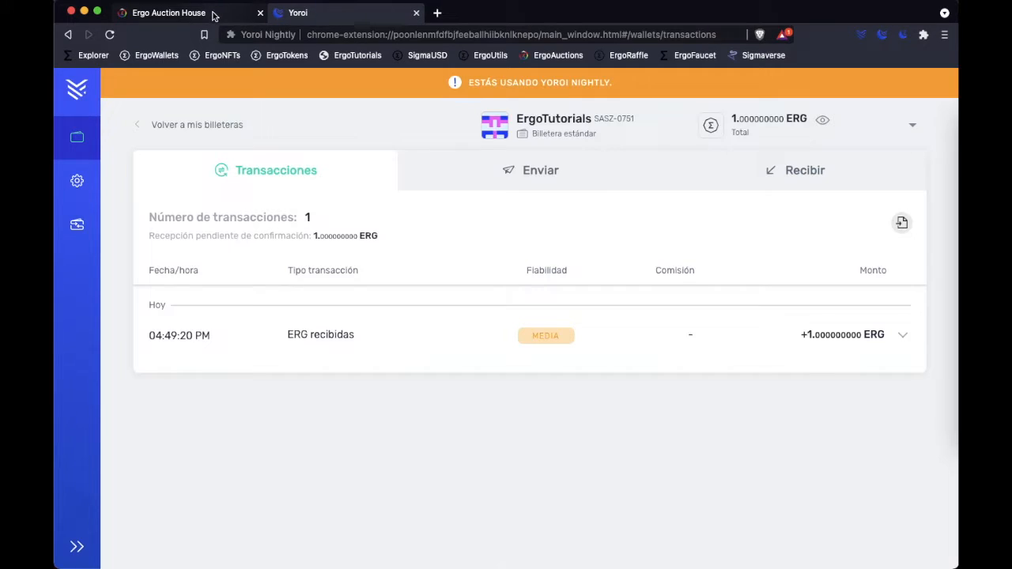
- Switch to Ergo Auction House and connect the ErgoTutorials wallet through the Yoroi-Ergo dApp Connector
click(212, 17)
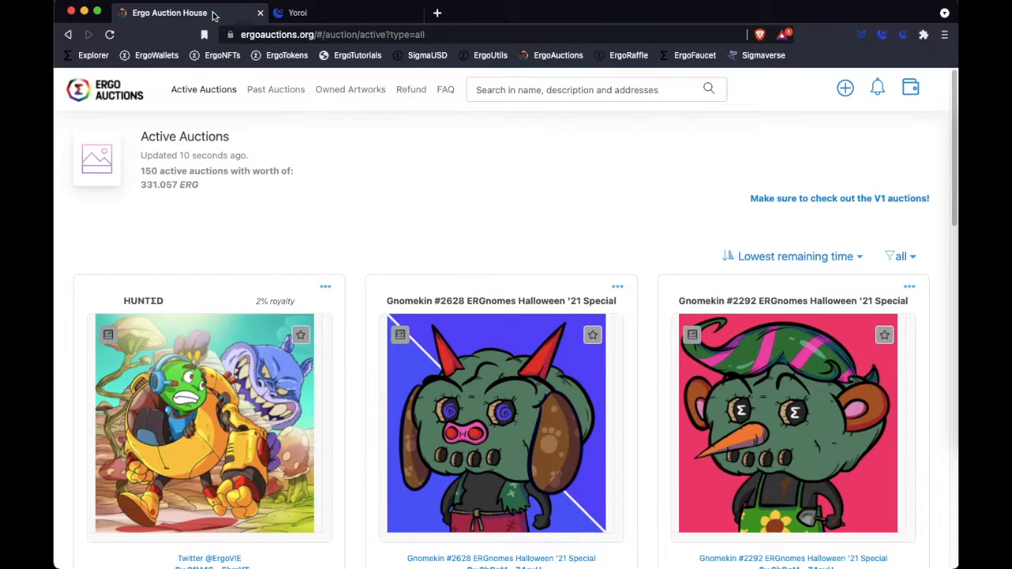
click(911, 89)
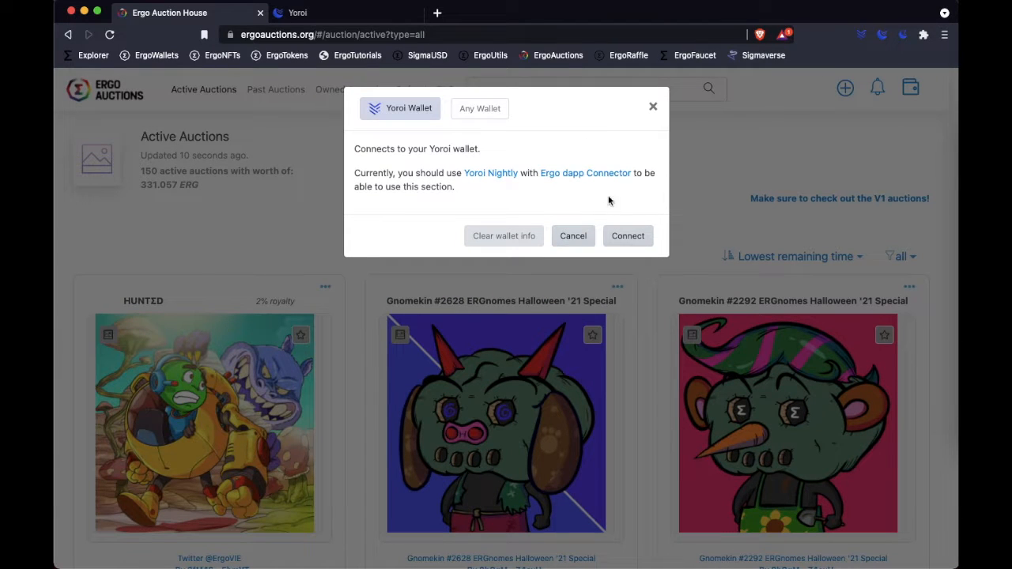
click(628, 237)
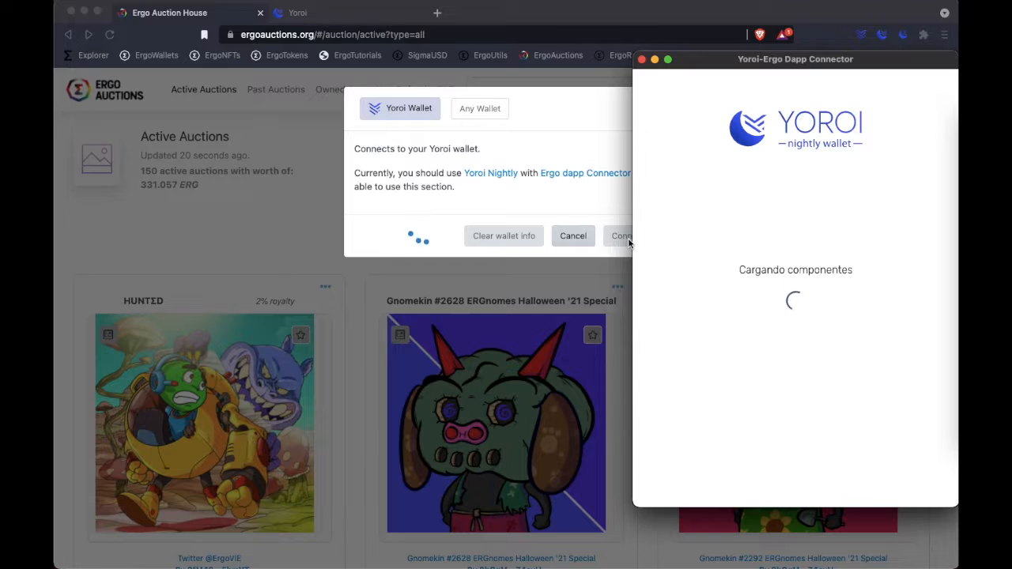
click(661, 301)
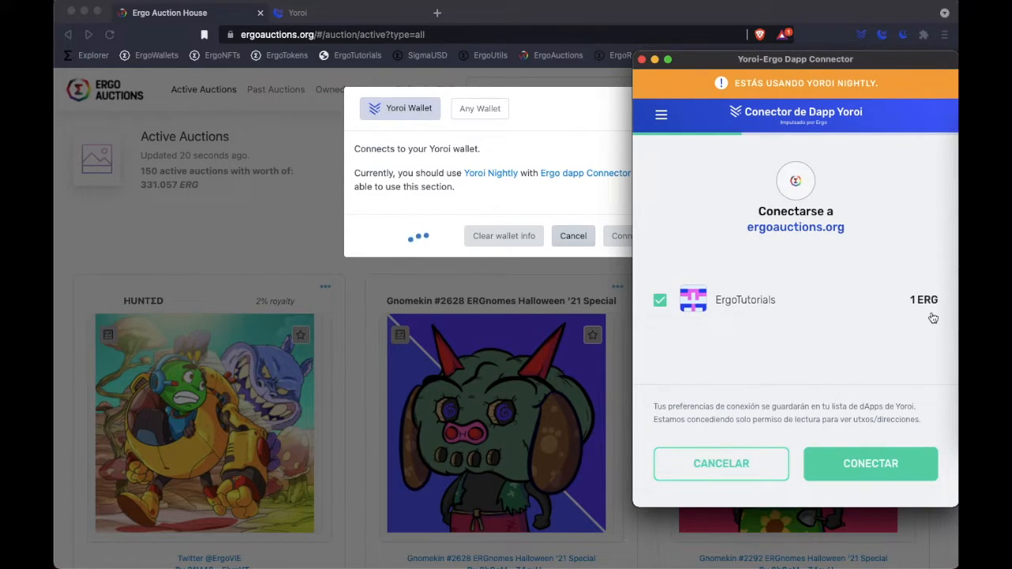
click(888, 478)
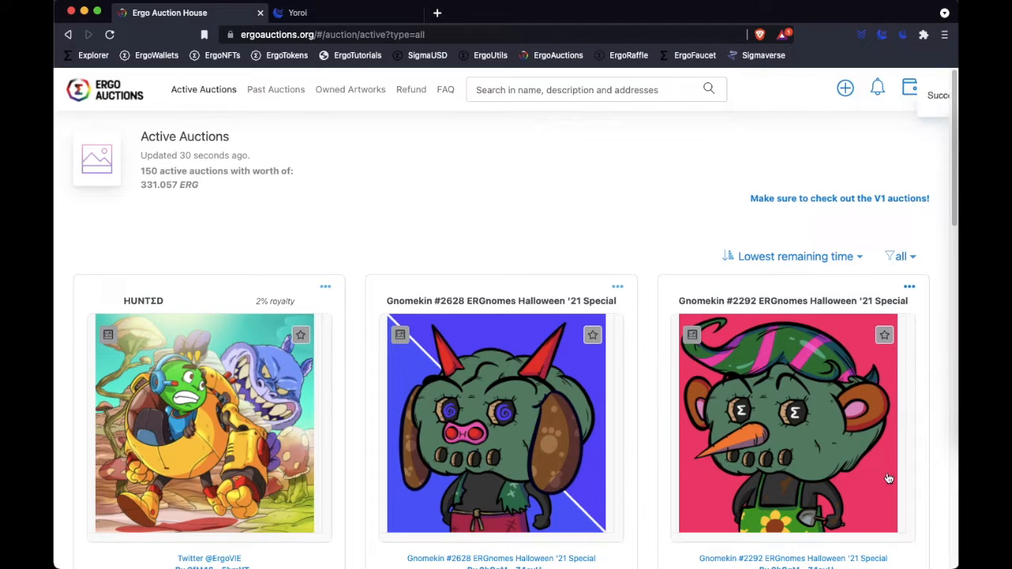
- Start creating an artwork from ErgoTutorials.png, naming it ErgoTutorials with the description "Sample NFT for ErgoTutorials.com"
click(847, 89)
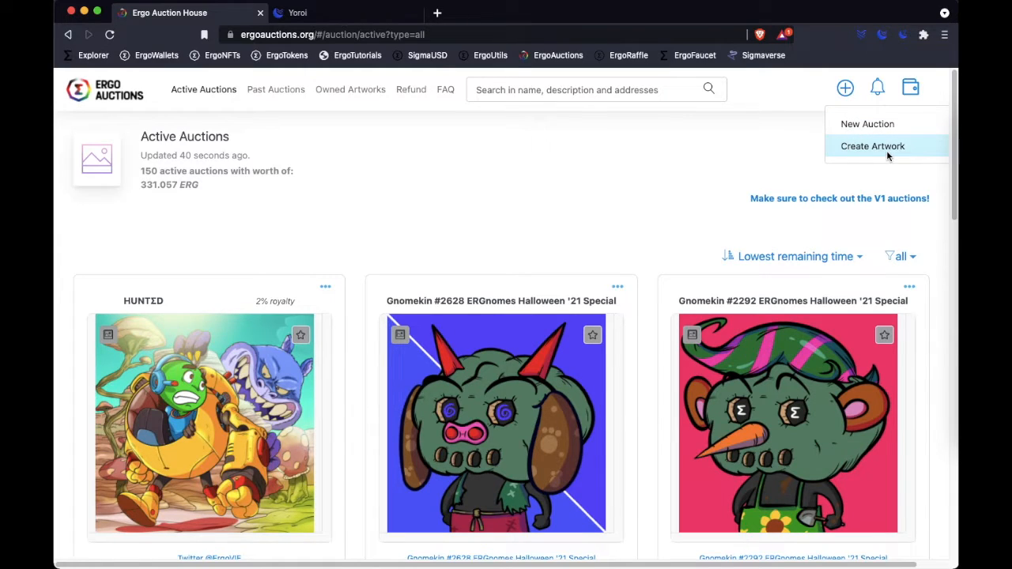
click(920, 148)
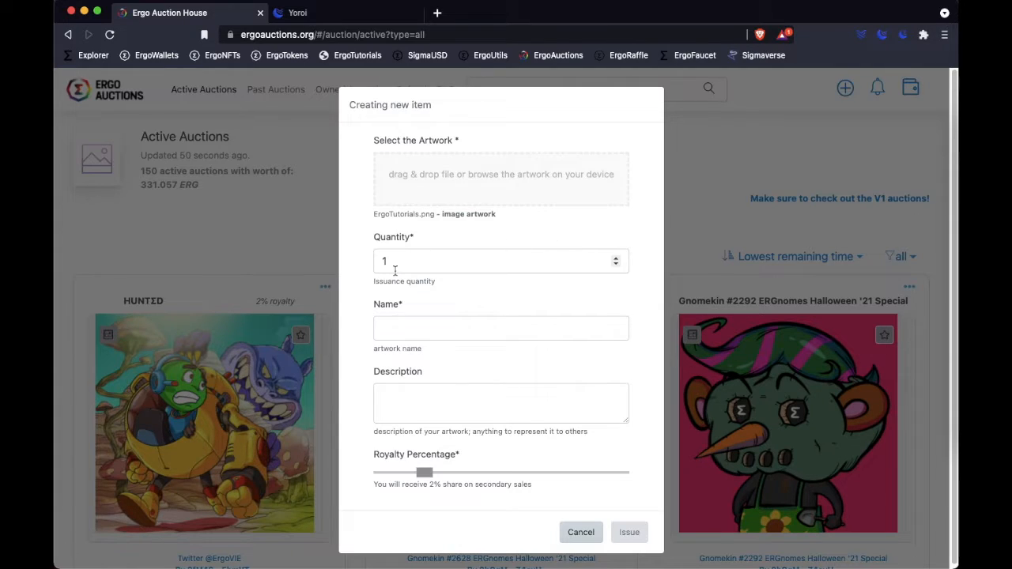
click(403, 329)
text(ErgoTutorials)
click(446, 414)
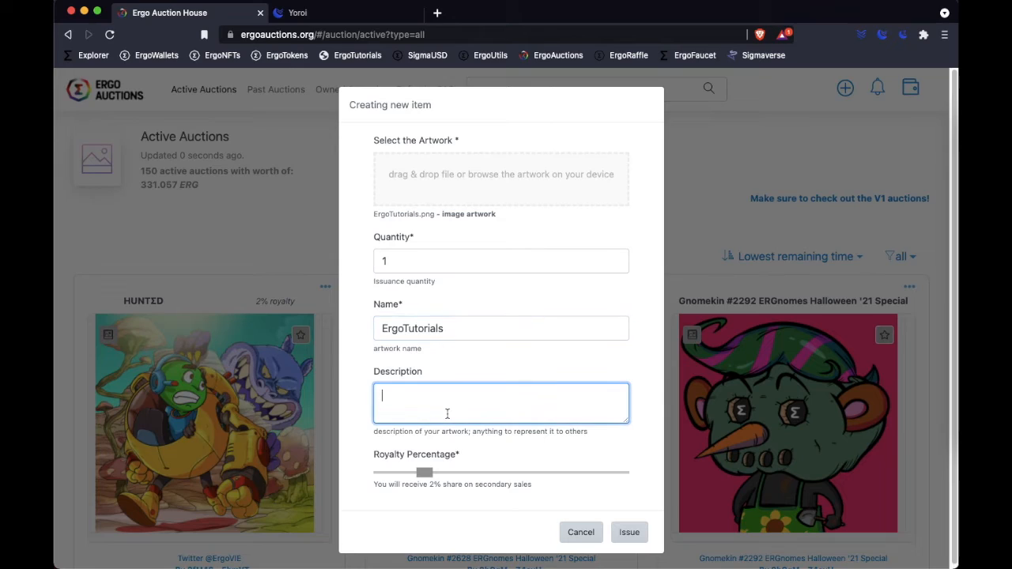
text(Sample NFT for)
text(ErgoTutorials.com)
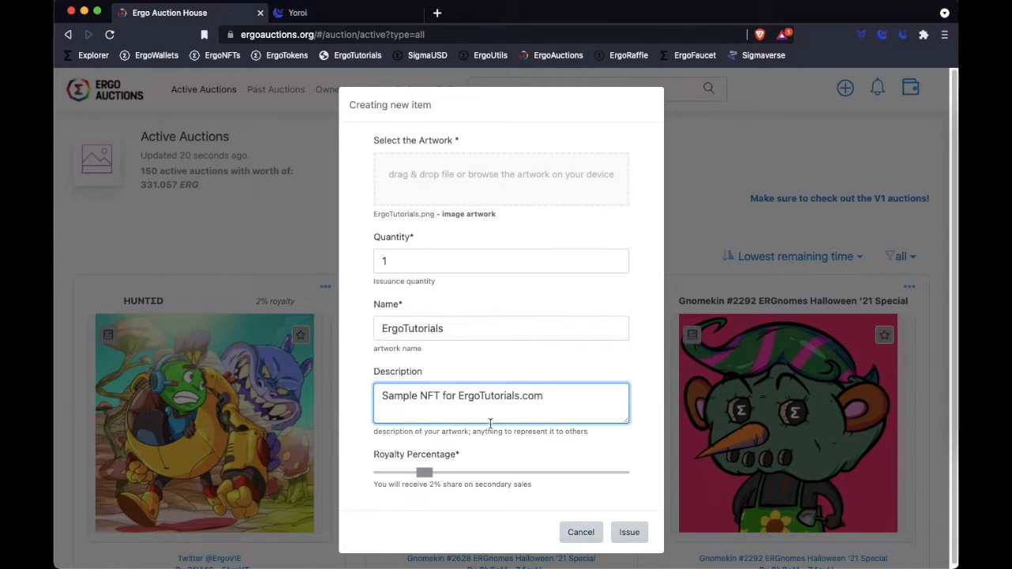
- Set the artwork's royalty percentage to 0% and submit it for issuance
drag(424, 472, 535, 483)
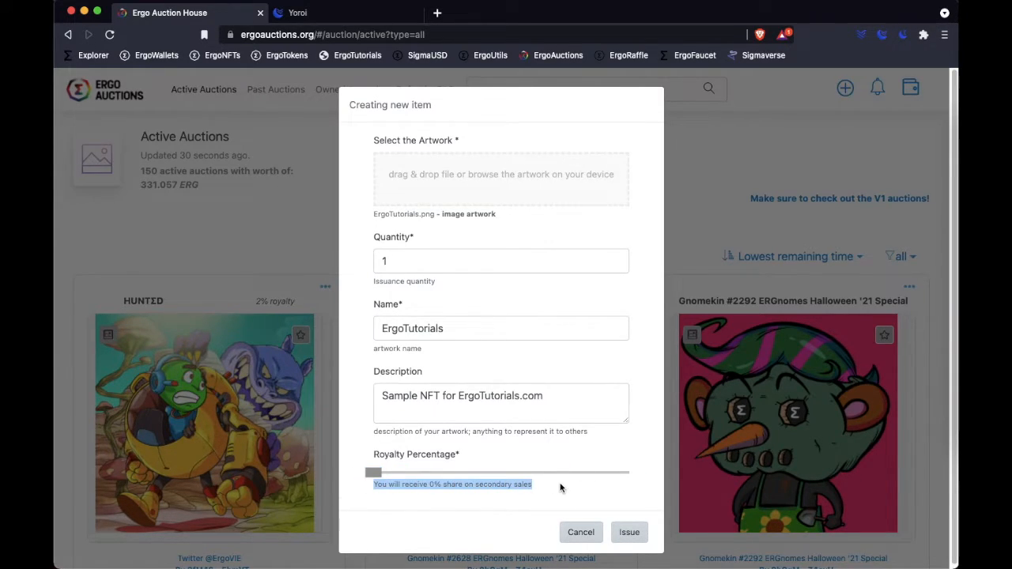
click(560, 495)
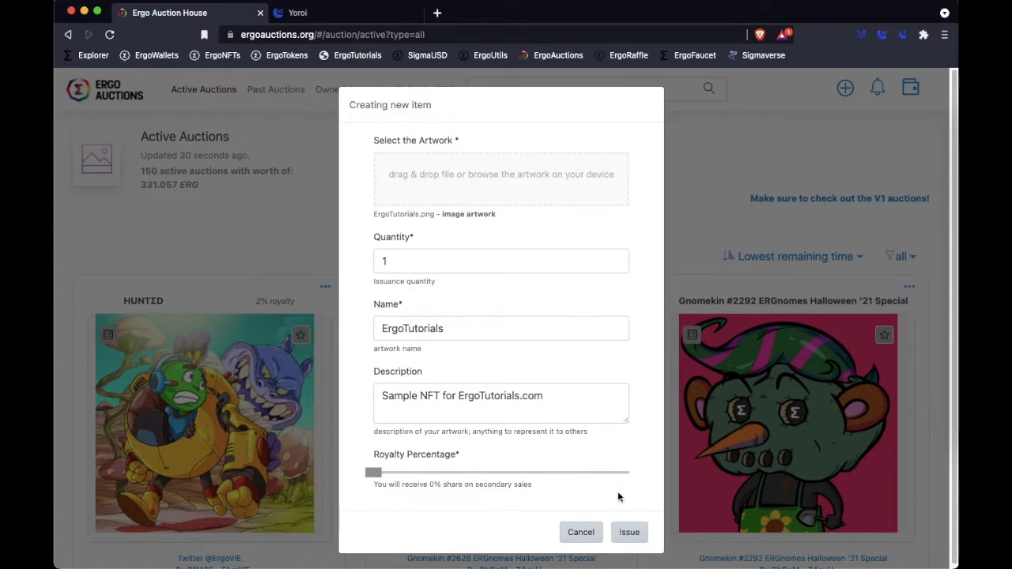
click(629, 538)
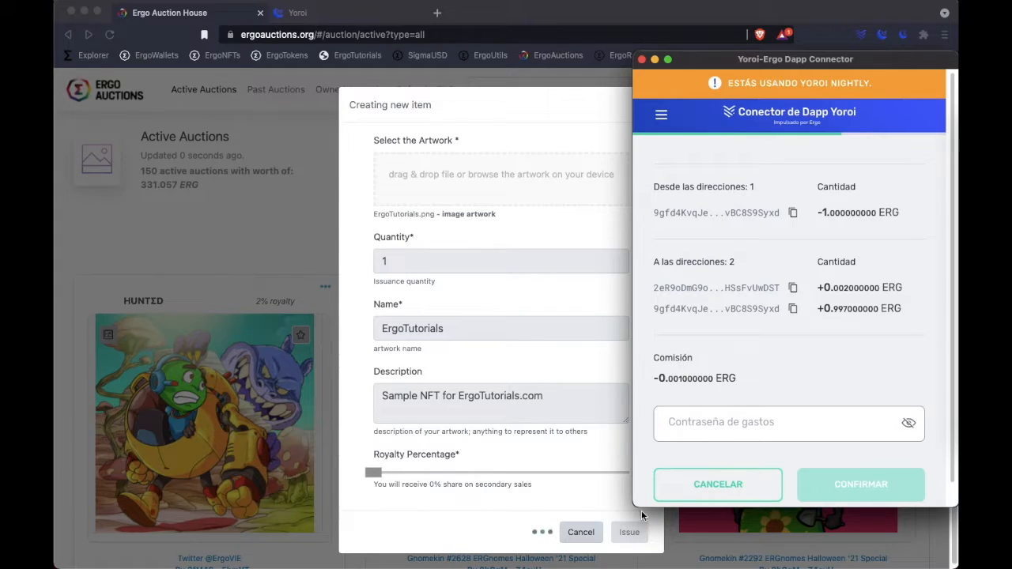
- Review the transaction fee, enter the spending password, and confirm the artwork issuance transaction
scroll(952, 303, down, 2)
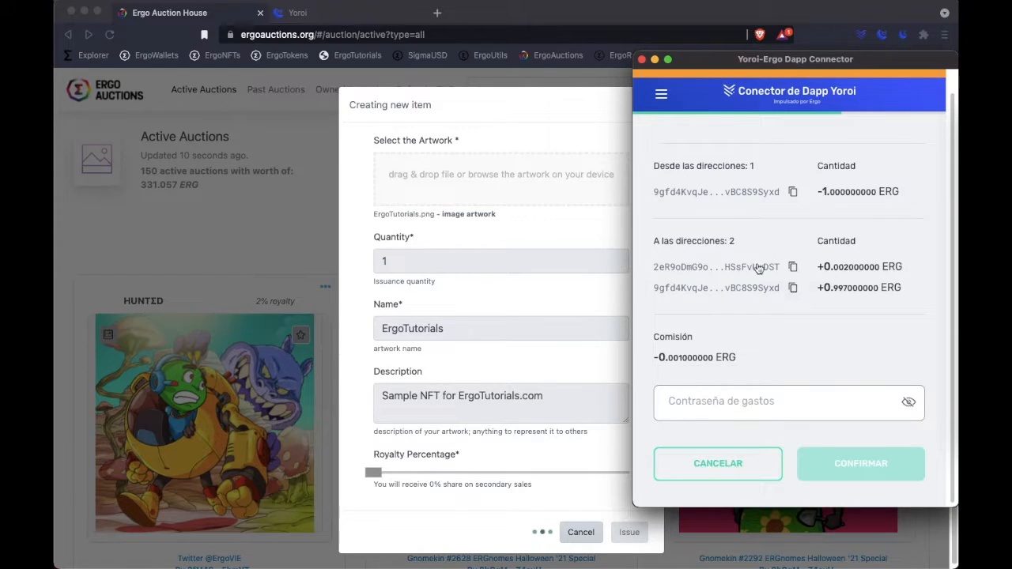
drag(652, 358, 768, 359)
click(720, 400)
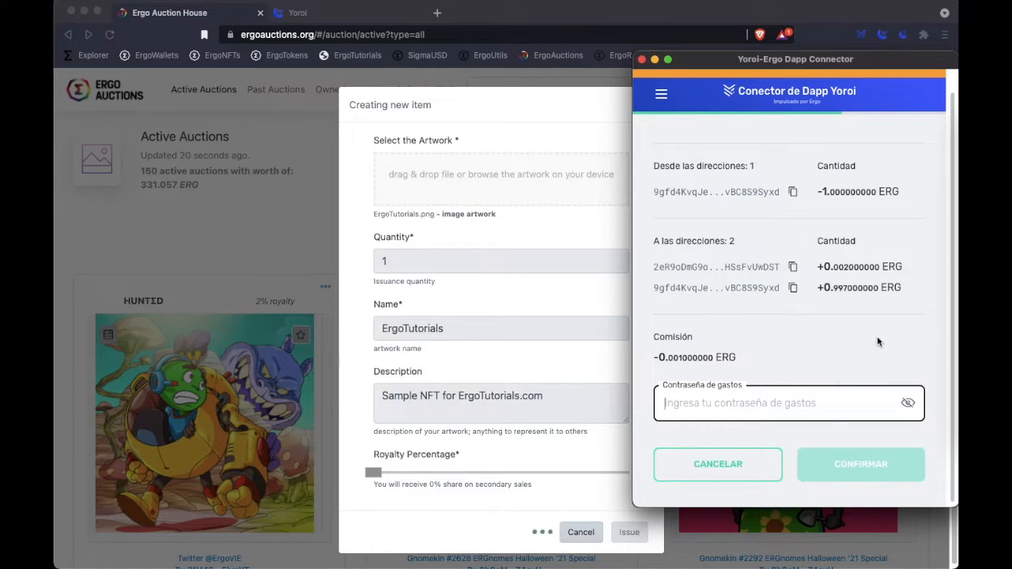
text(•••••••••)
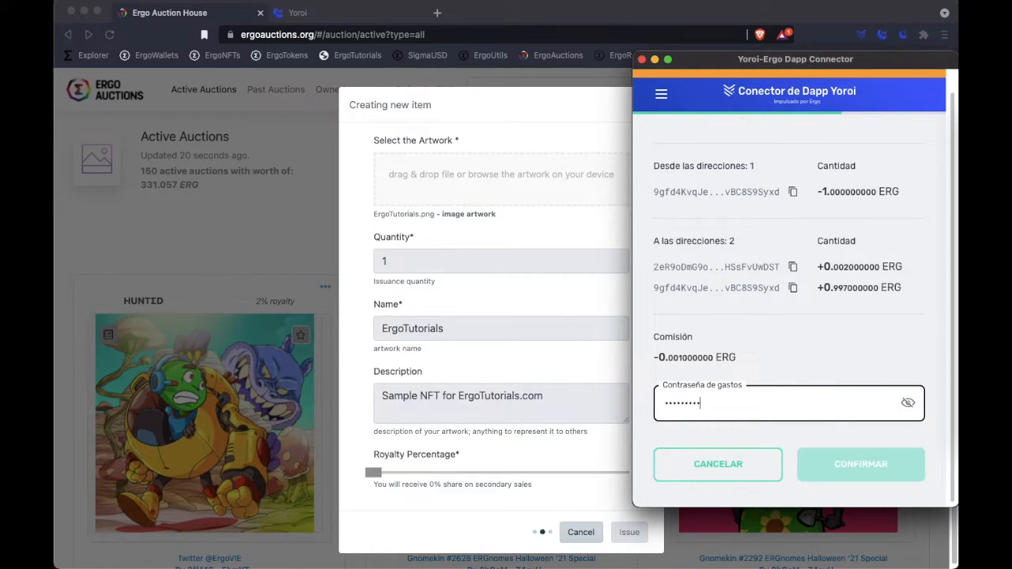
text(•••)
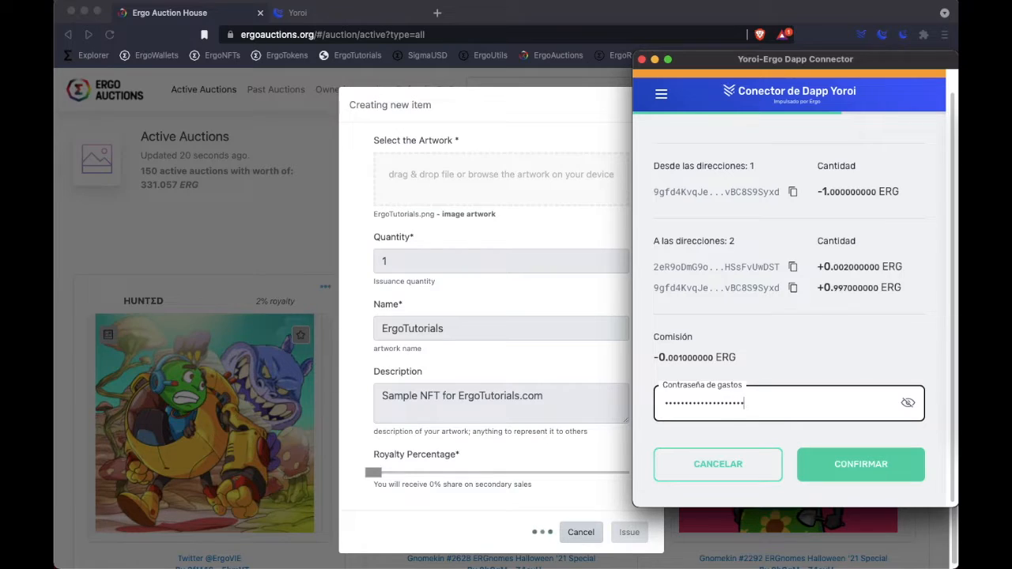
click(862, 466)
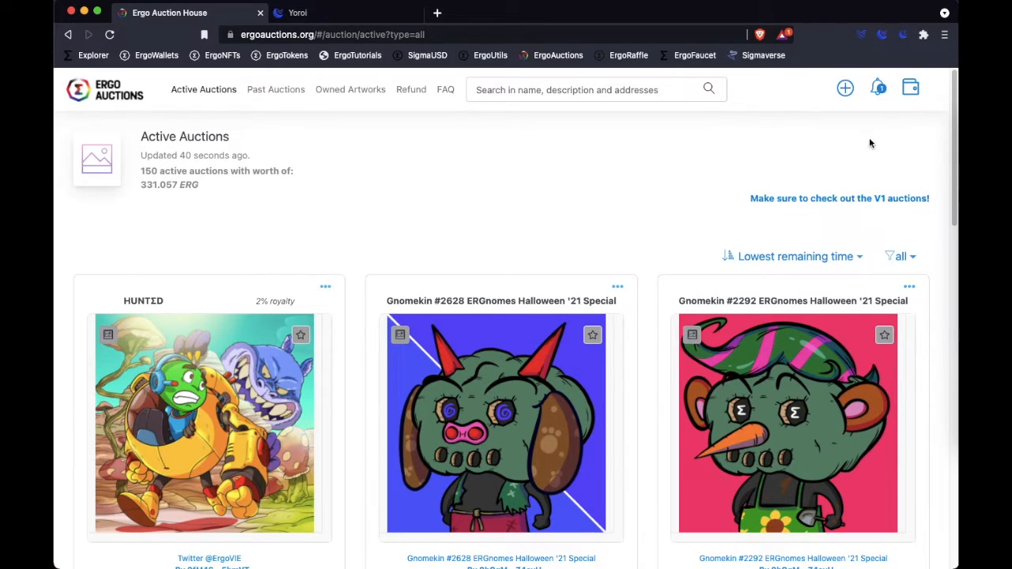
- Read the artwork's issuance notification and open the list of owned artworks
click(880, 91)
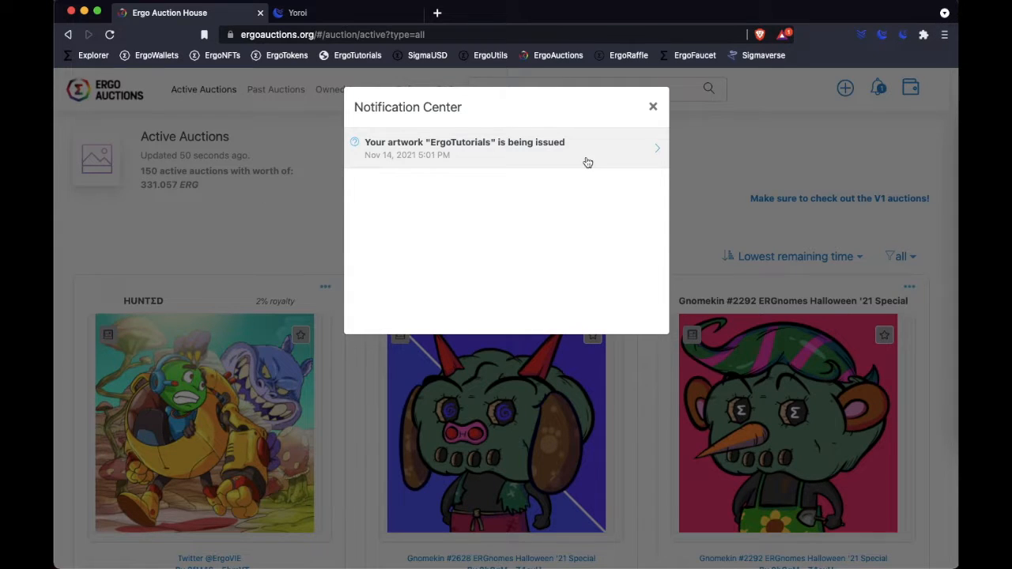
click(653, 106)
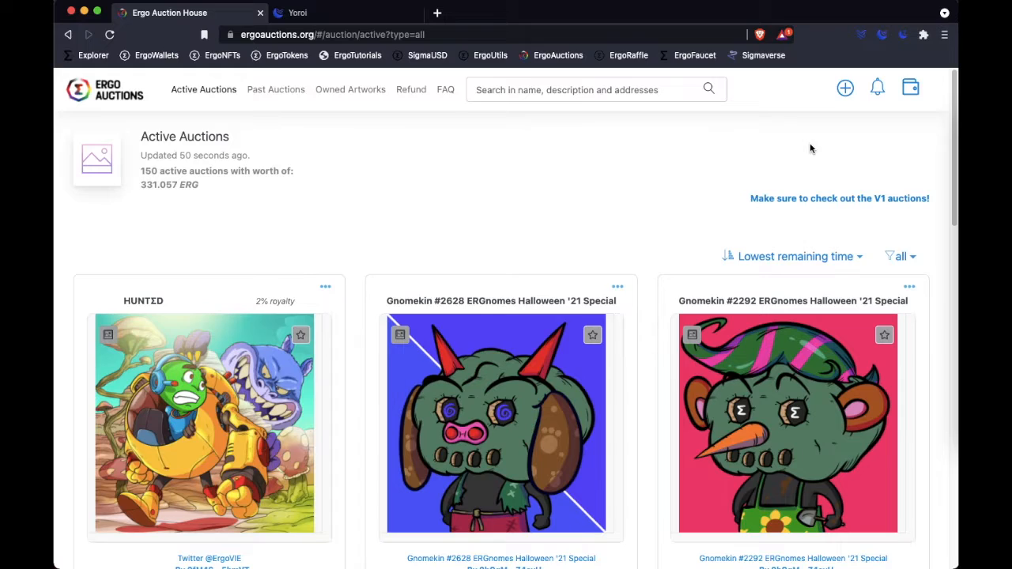
click(348, 95)
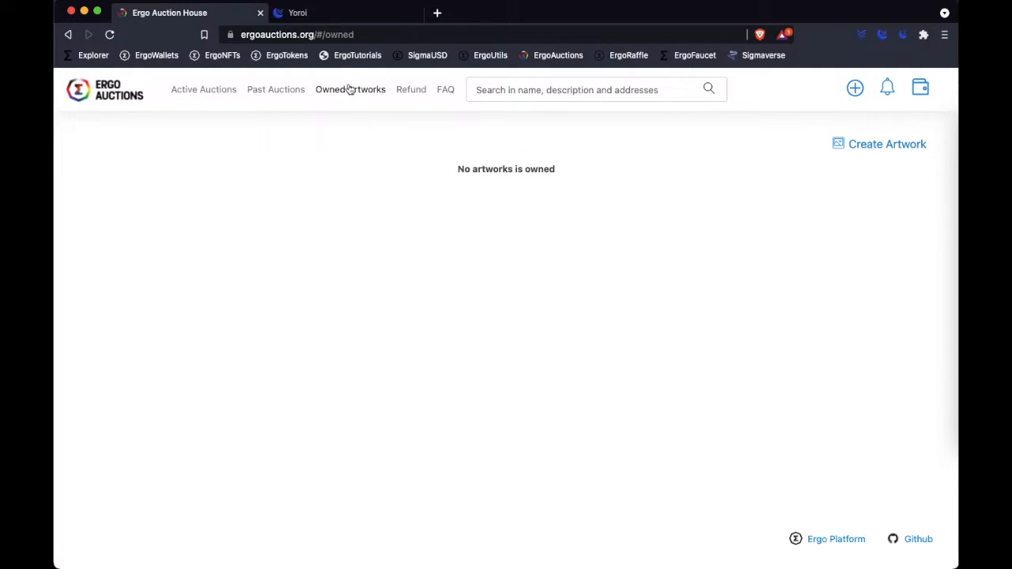
- Examine the Yoroi wallet's transactions for the ErgoTutorials token and return to the owned artworks in Ergo Auction House
click(359, 18)
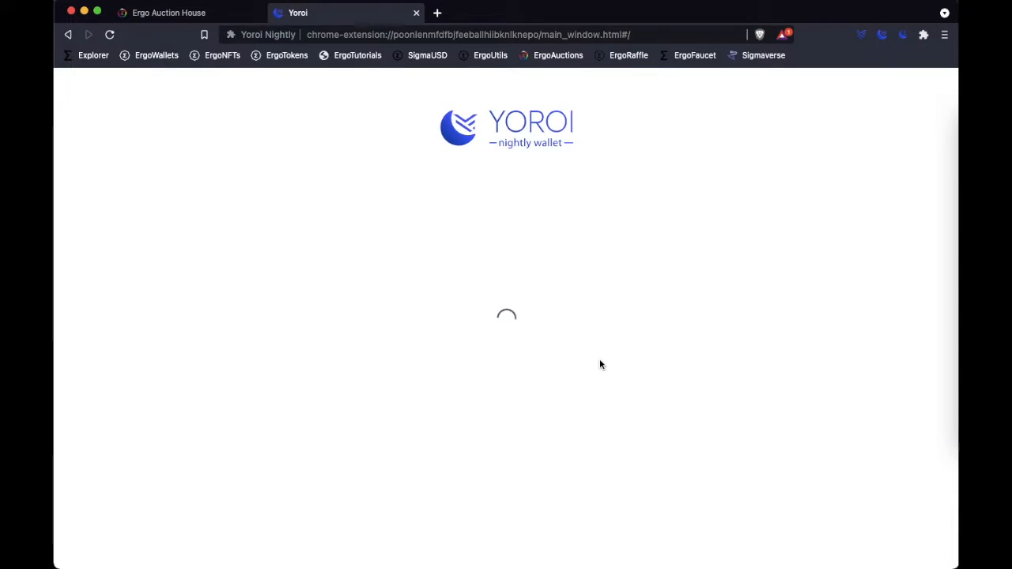
click(351, 500)
click(494, 551)
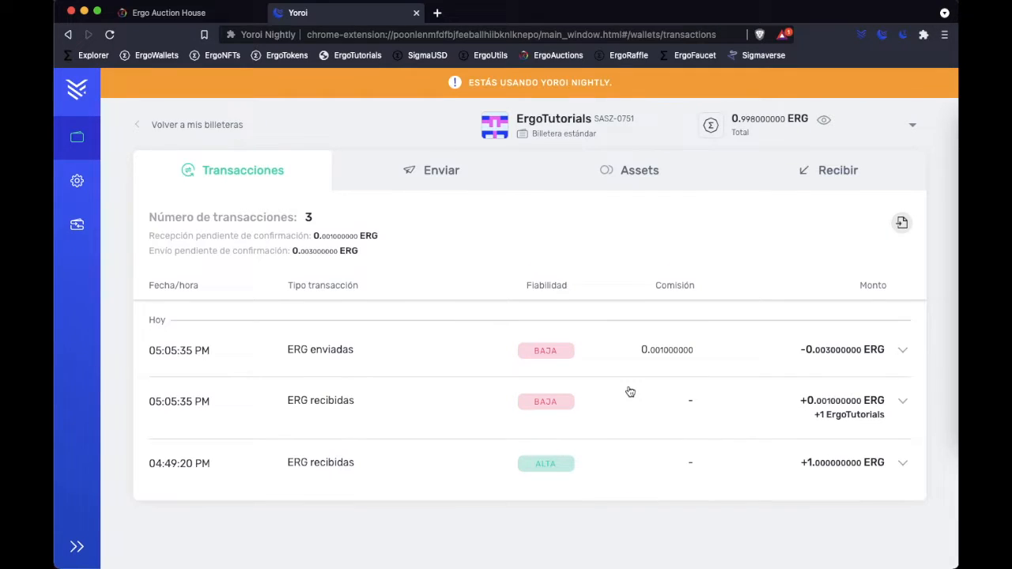
drag(522, 377, 898, 377)
click(900, 375)
click(207, 16)
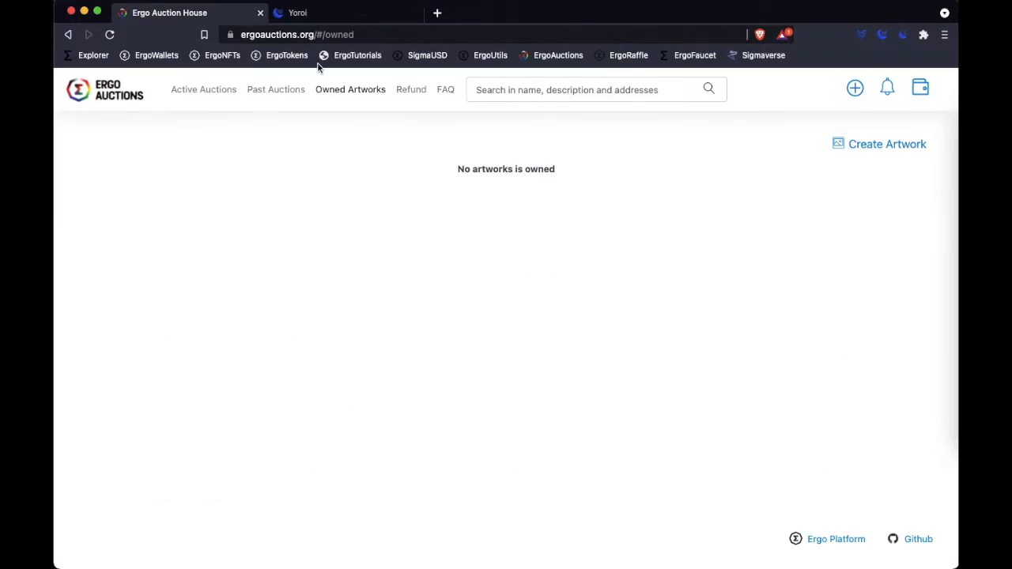
click(351, 101)
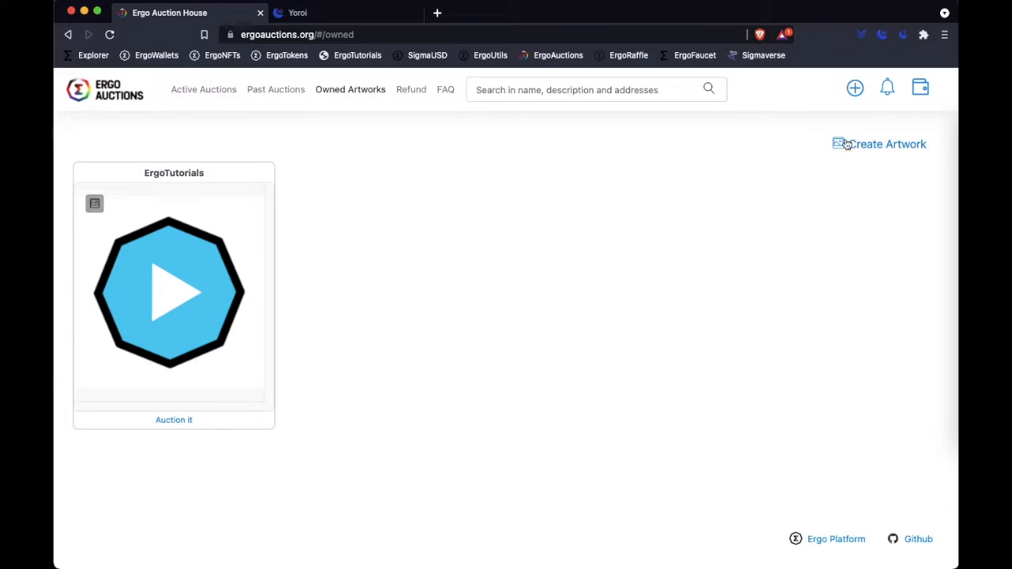
- Start a new auction and choose ErgoTutorials as the token to auction
click(858, 93)
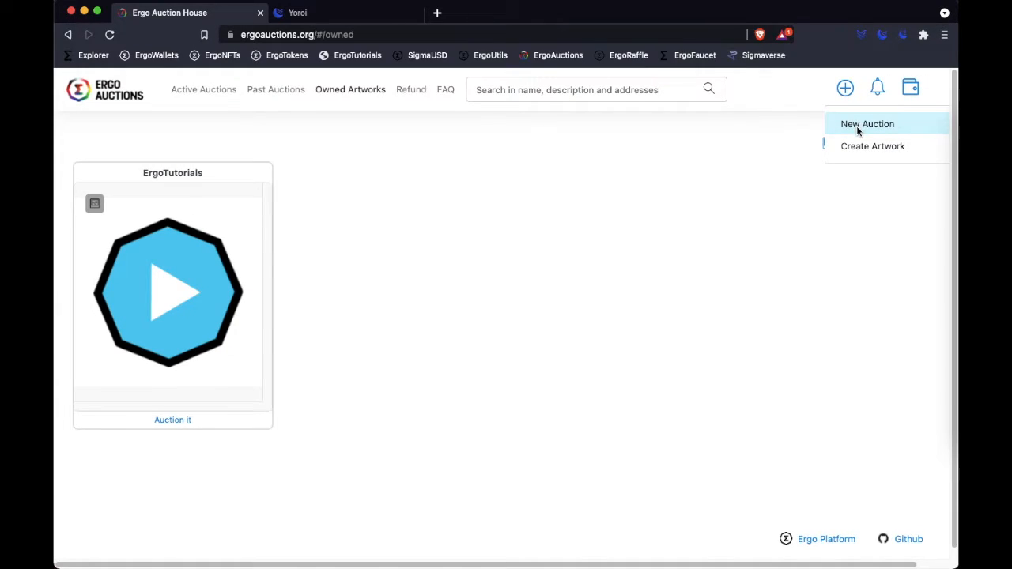
click(868, 129)
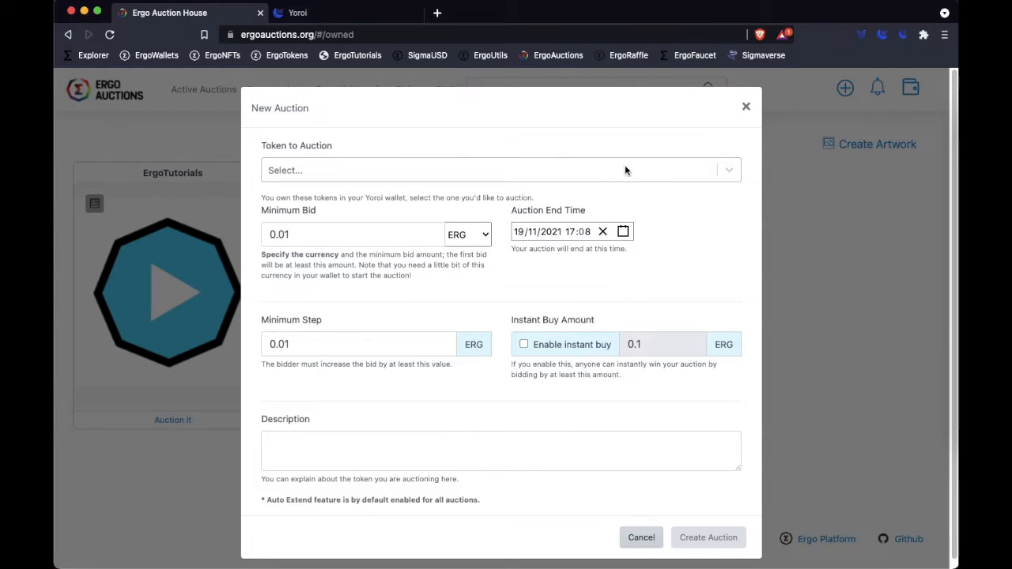
click(732, 170)
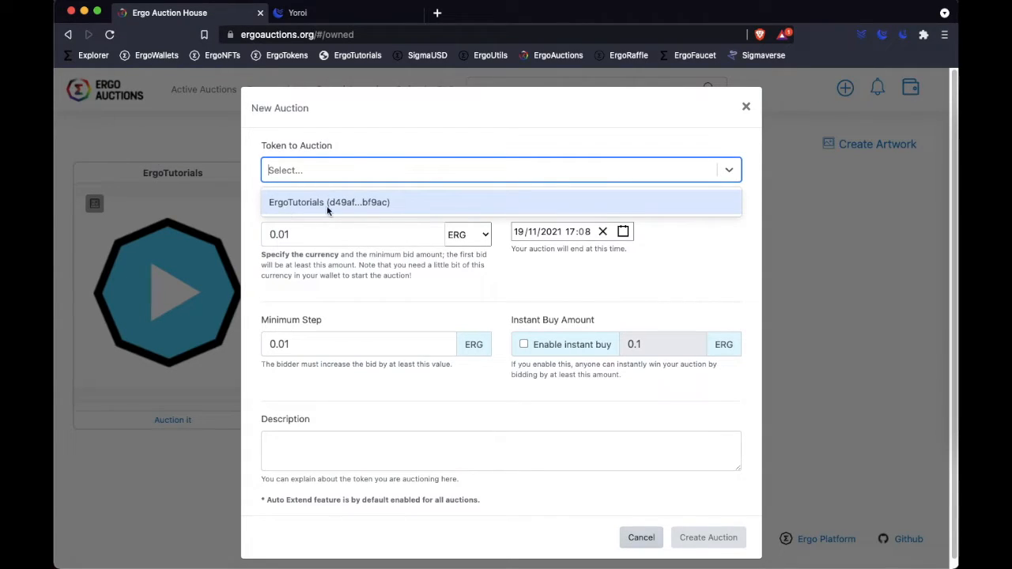
click(385, 204)
click(703, 254)
scroll(703, 253, down, 1)
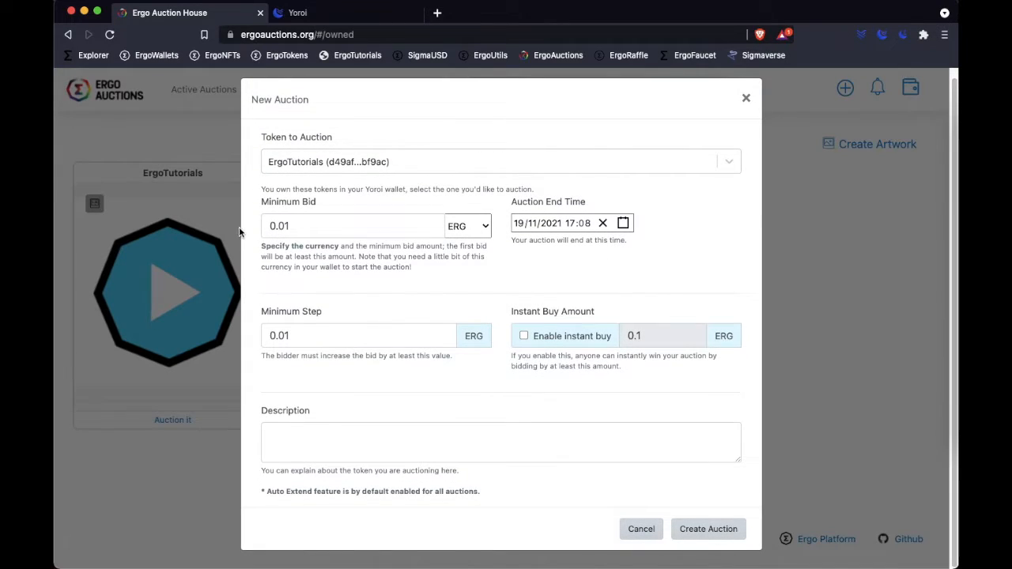
- Set the auction's minimum bid to 1 ERG
double_click(321, 223)
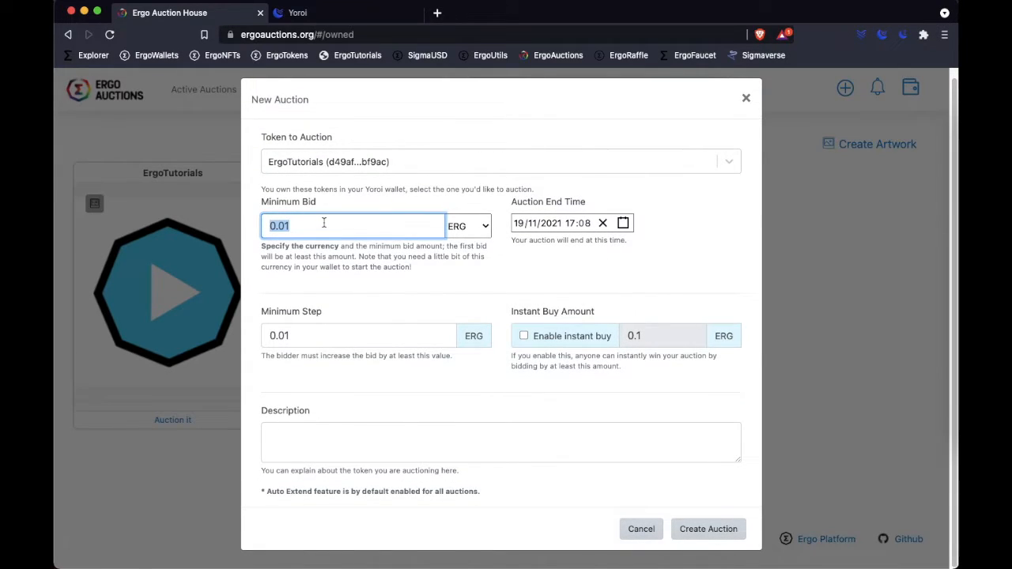
text(1)
click(503, 277)
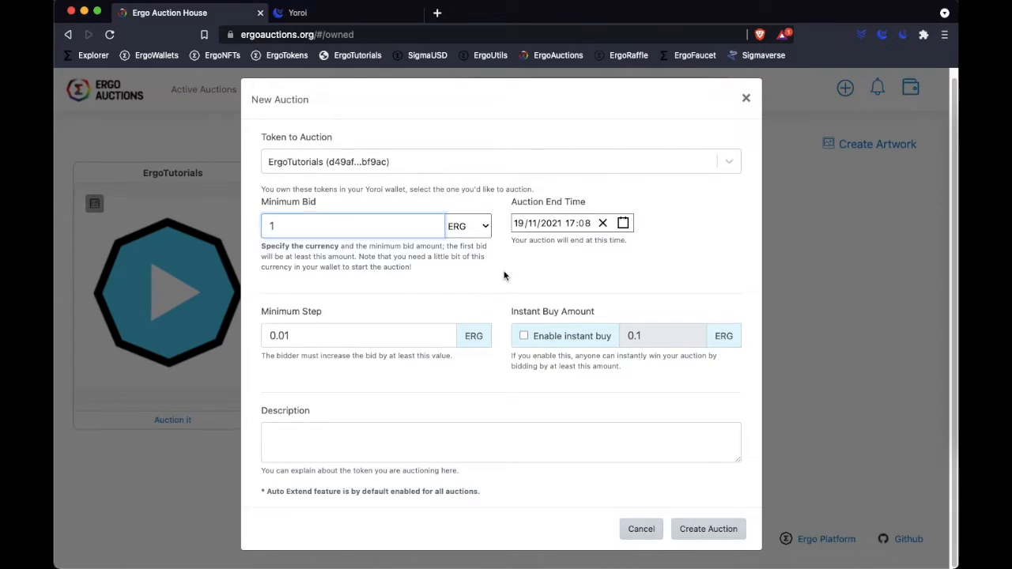
- Set the auction's end time to 31/12/2021 23:59
click(623, 224)
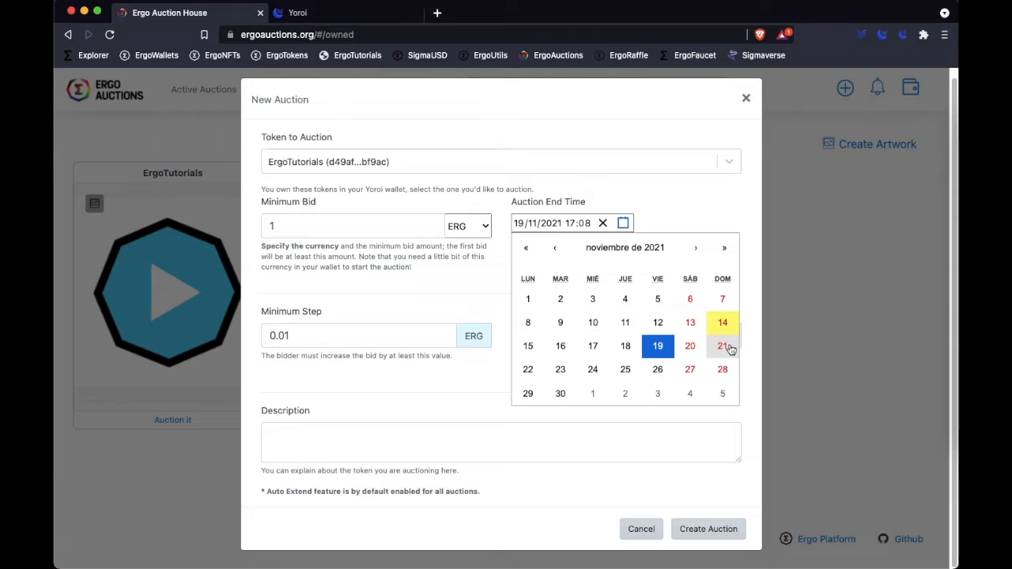
click(696, 248)
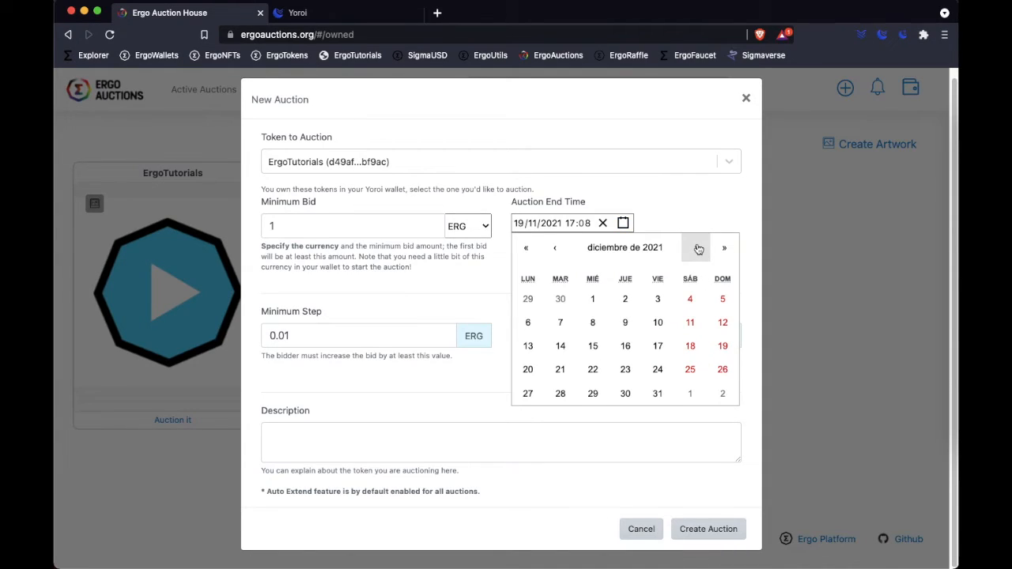
click(657, 394)
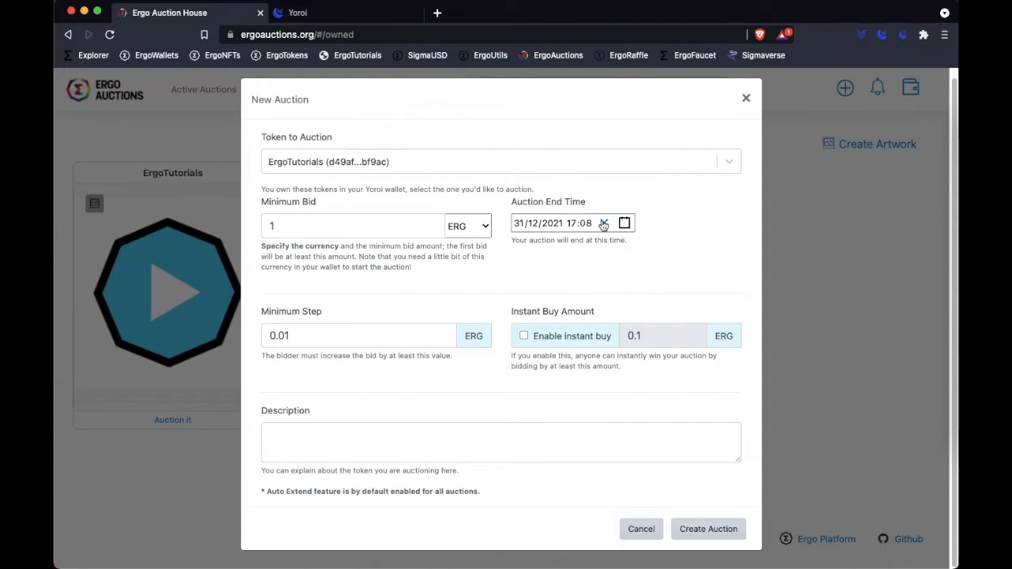
click(573, 223)
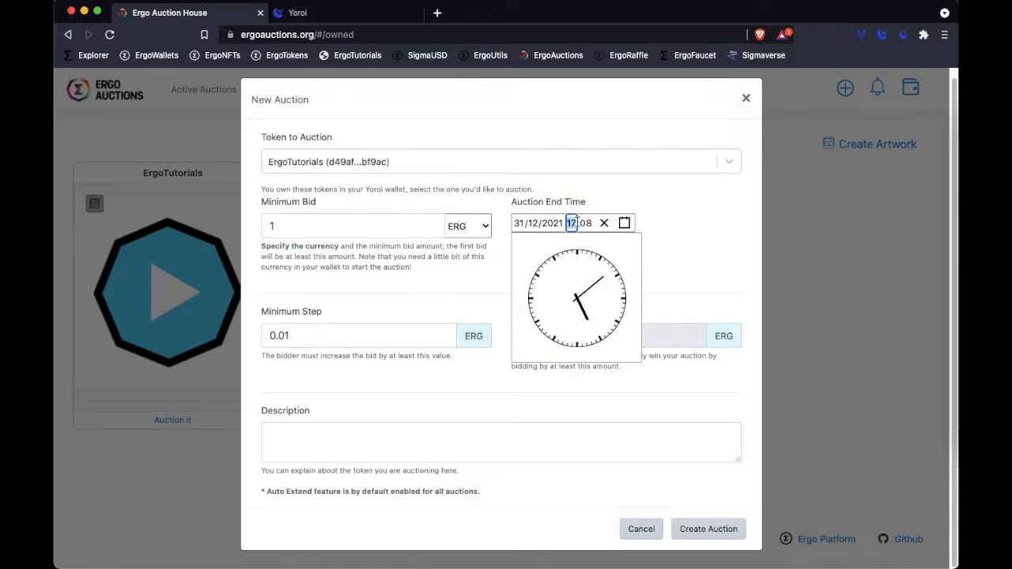
text(23)
key(BackSpace)
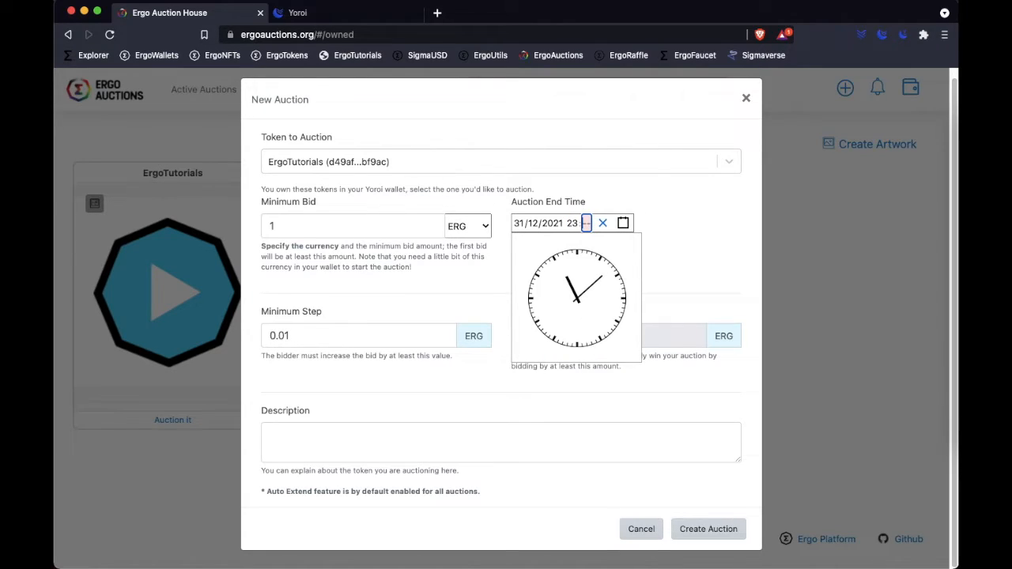
text(59)
click(683, 229)
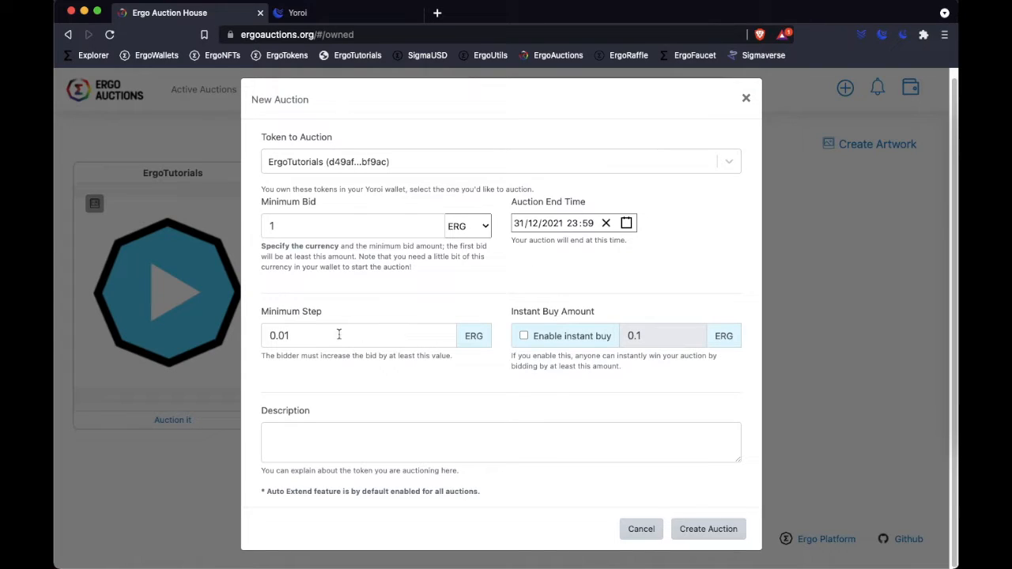
- Set the minimum step between bids to 0.5 ERG
drag(262, 334, 339, 338)
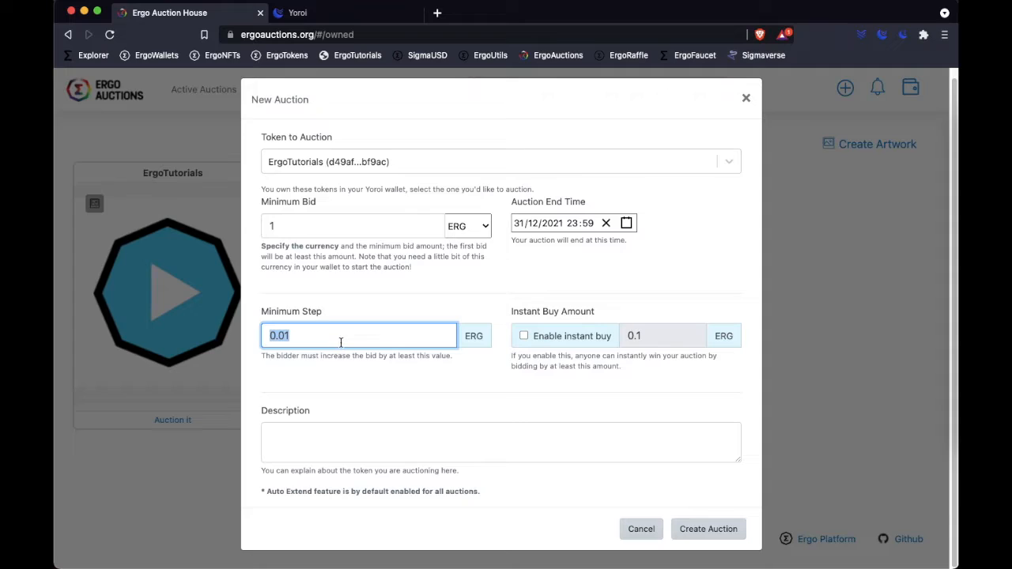
text(0.5)
click(678, 289)
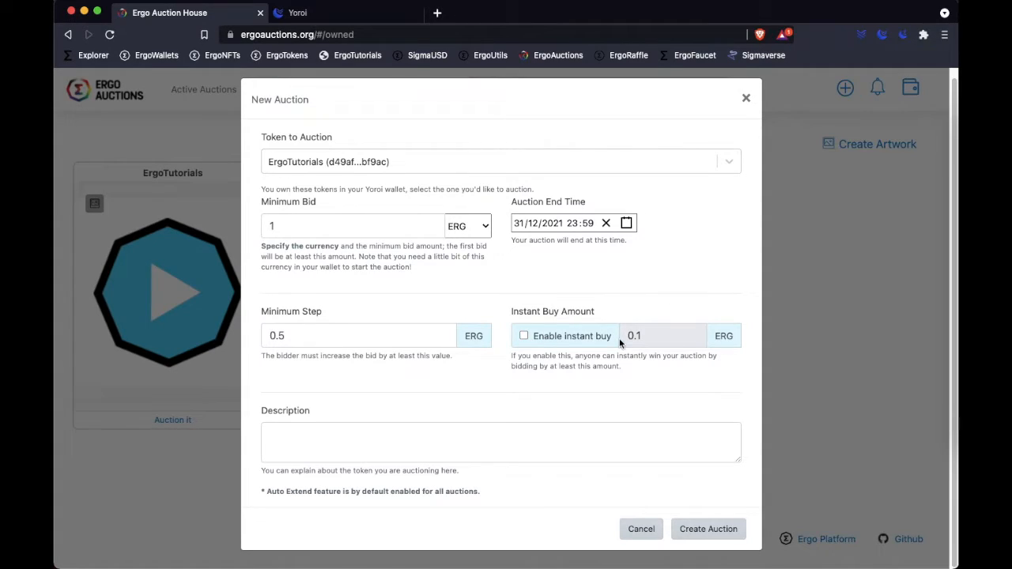
- Read the instant buy explanation, enable instant buy, and set its amount to 50 ERG
drag(512, 357, 640, 373)
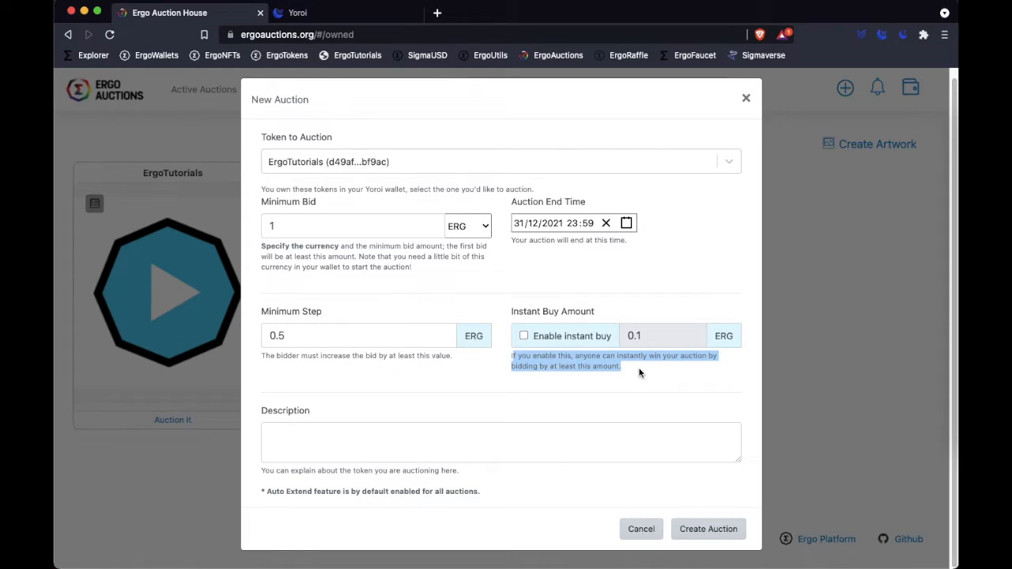
click(640, 373)
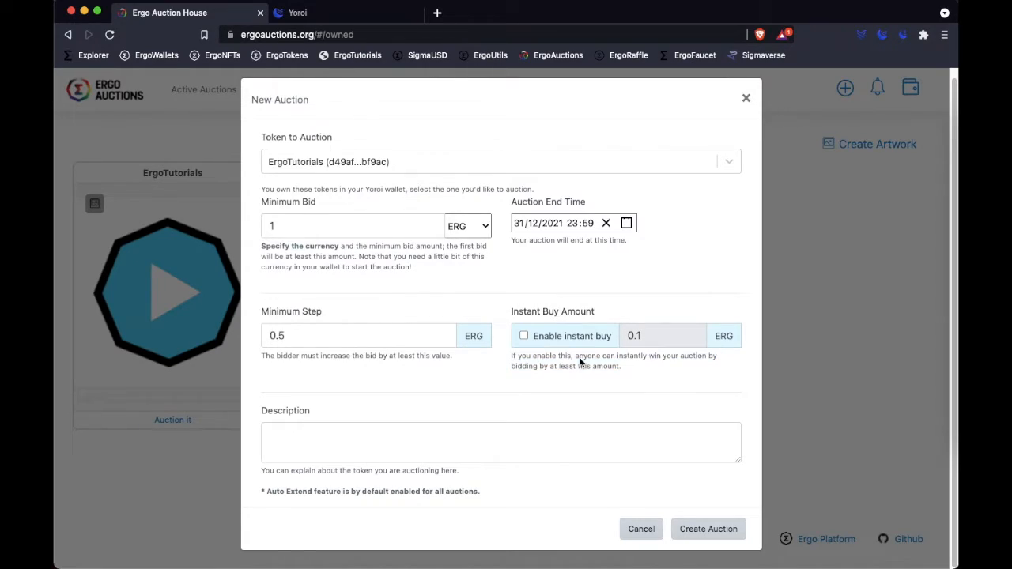
click(525, 335)
double_click(651, 336)
key(BackSpace)
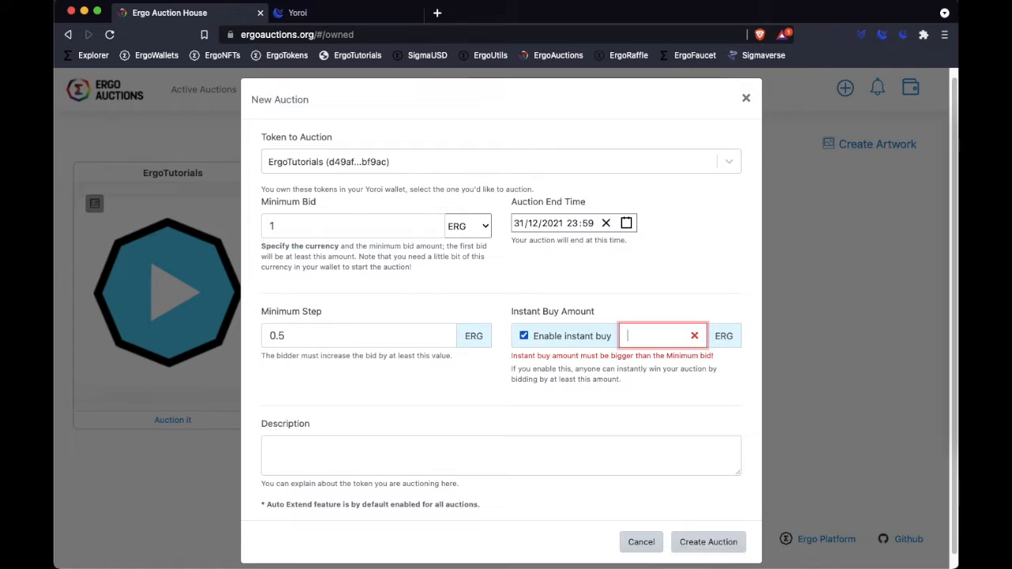
text(50)
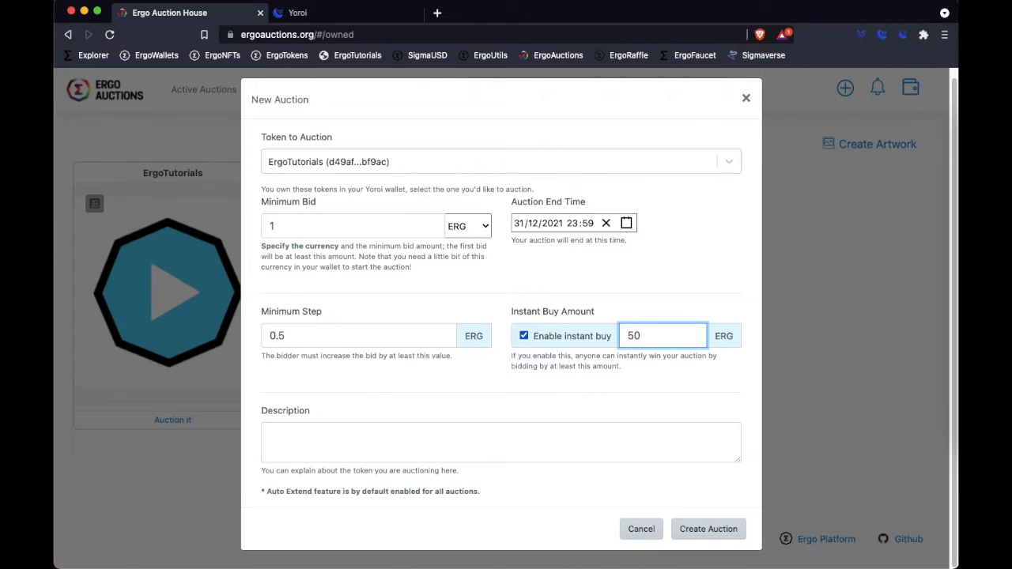
click(736, 389)
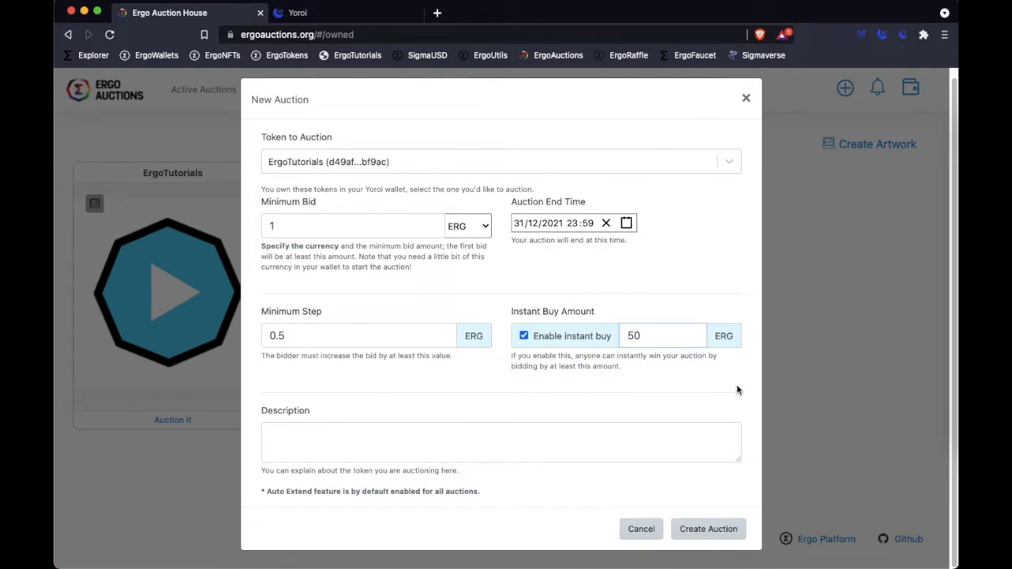
- Enter the description "Sample NFT for ErgoTutorials.com" and submit the new auction
click(364, 442)
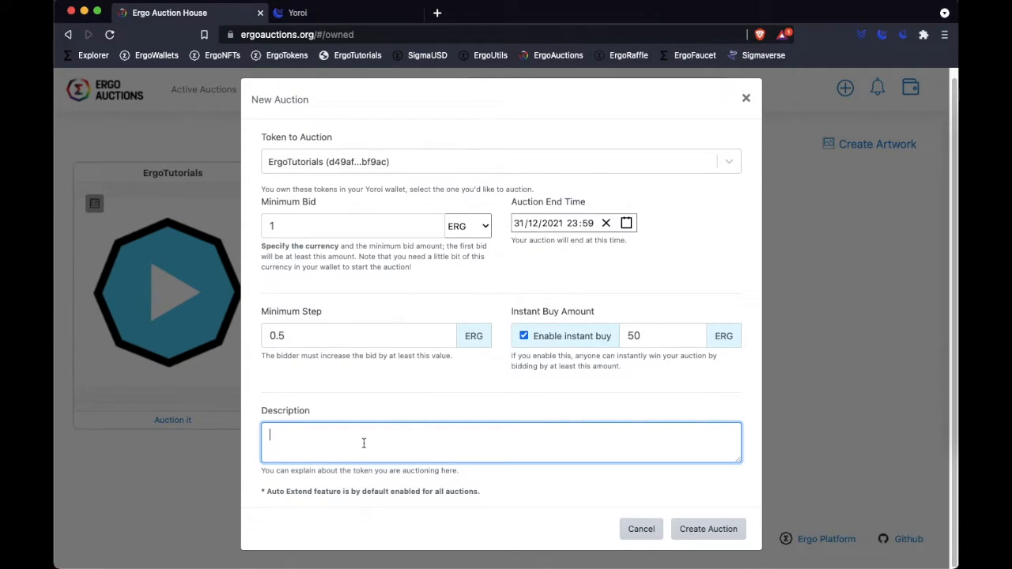
text(Sample NFT for ErgoTutorials.com)
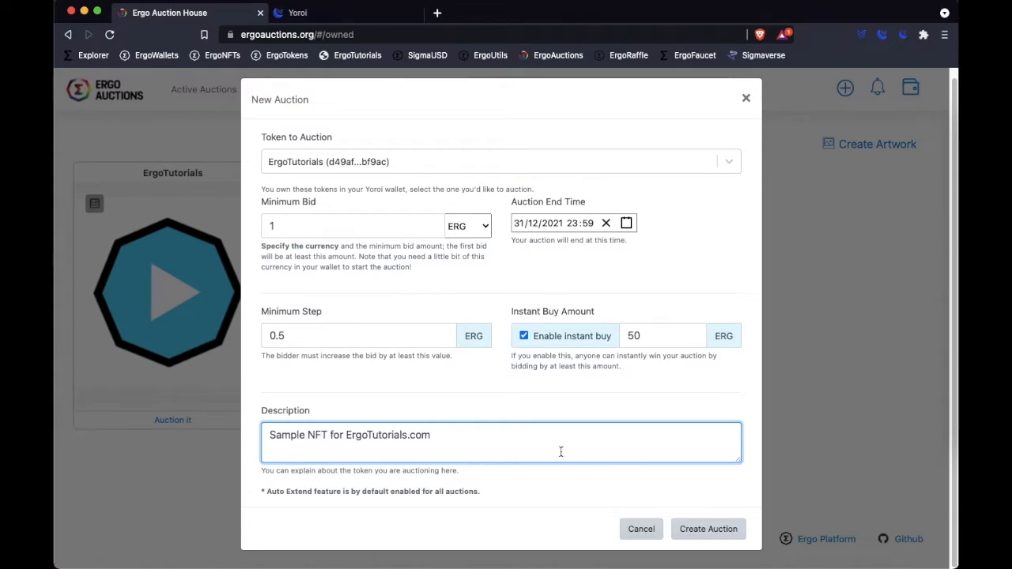
click(709, 538)
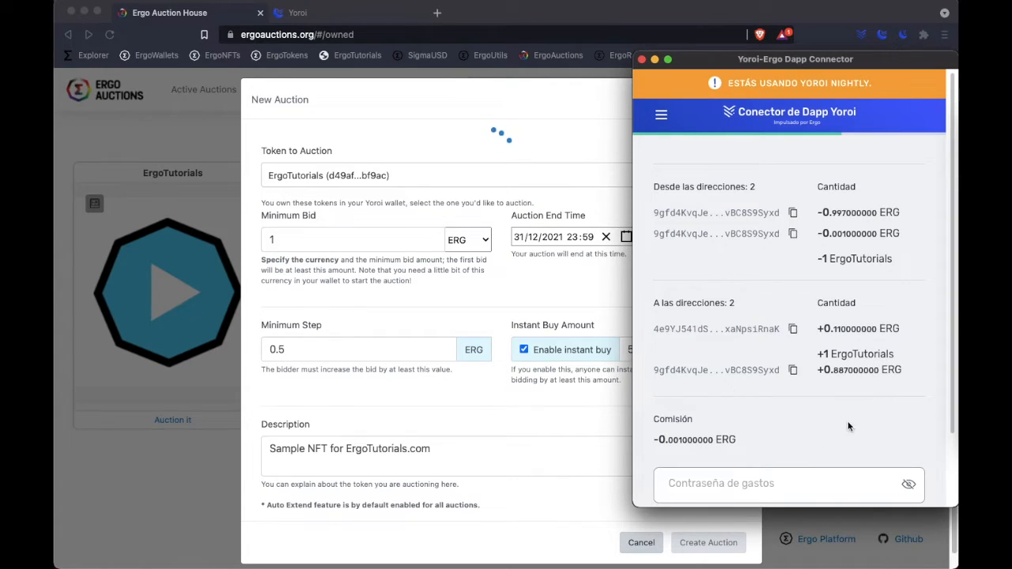
- Enter the spending password in the Yoroi-Ergo Dapp Connector and confirm the auction transaction
scroll(910, 425, down, 2)
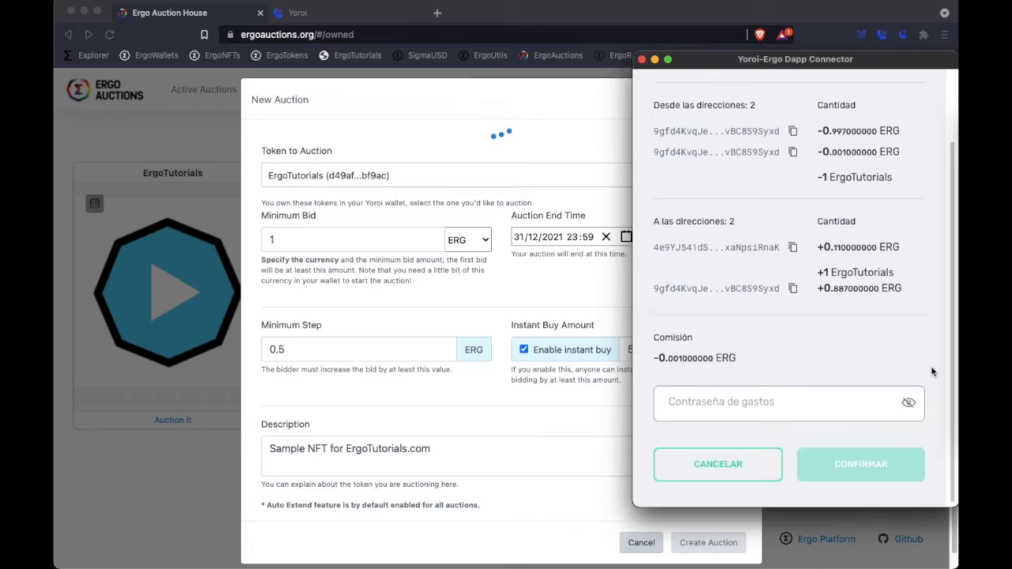
click(768, 403)
text(•••••••)
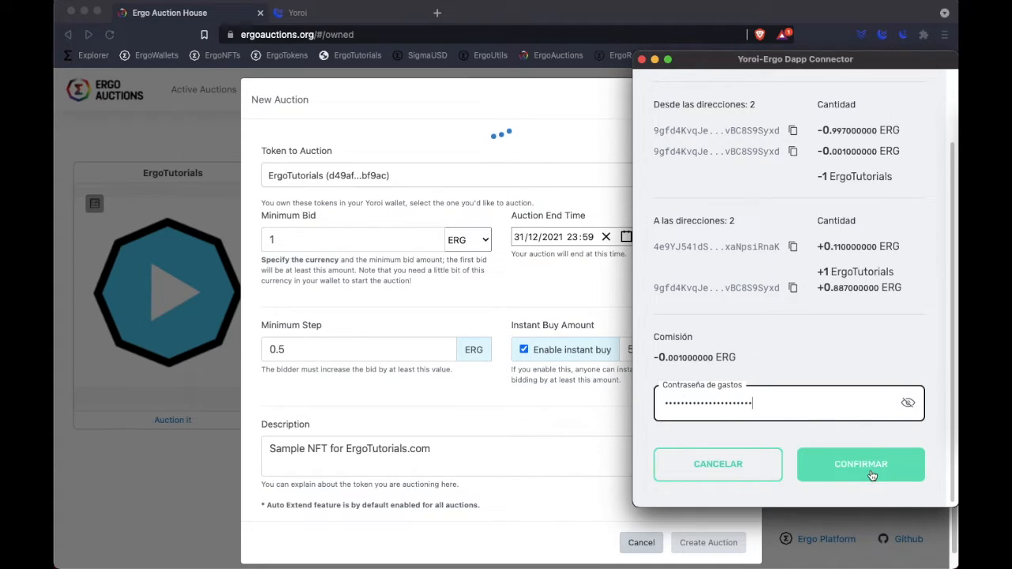
click(845, 466)
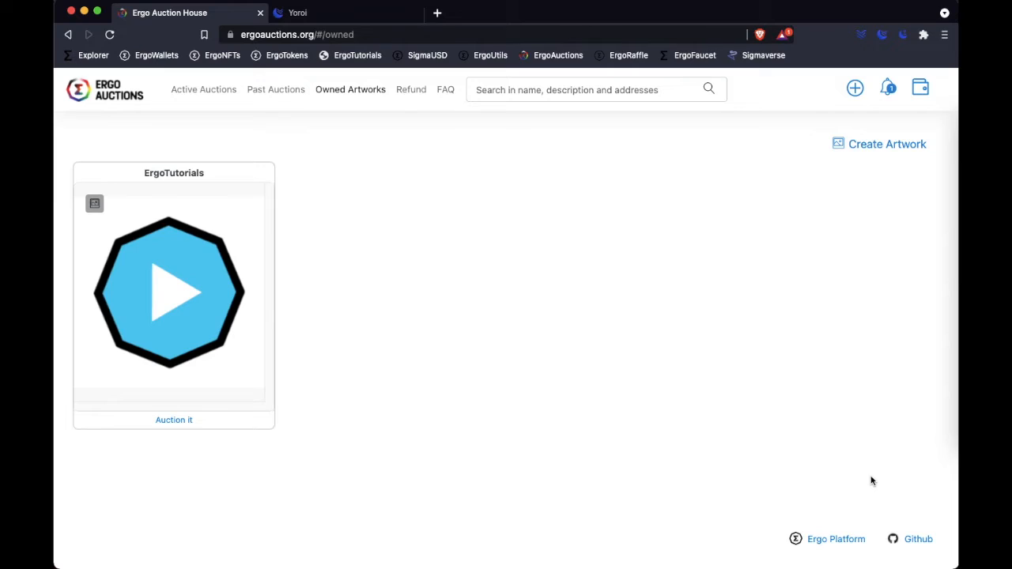
- Examine the auction start notification's transaction in Ergo Explorer, then return to Ergo Auction House and close the notifications
click(889, 88)
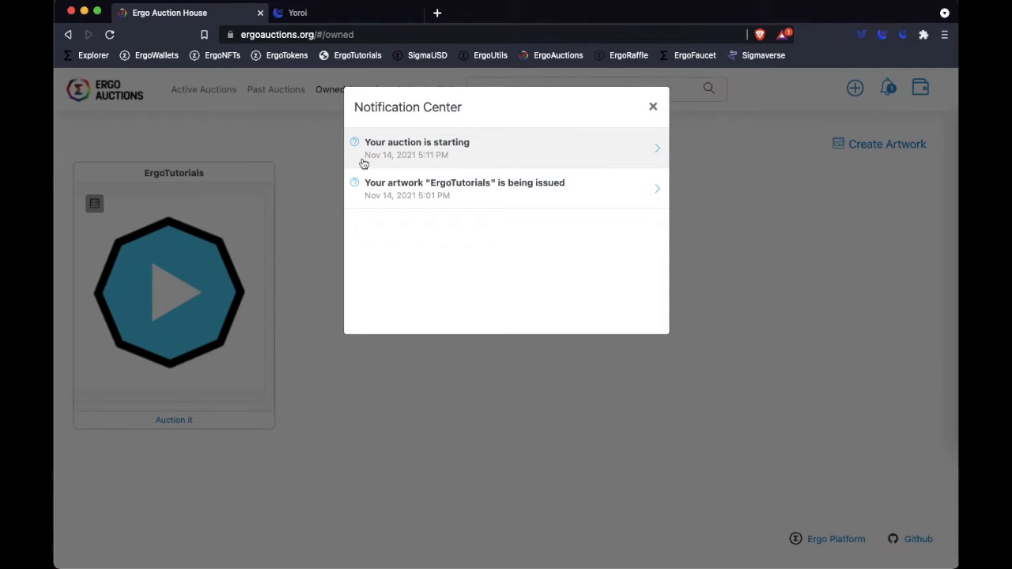
click(629, 150)
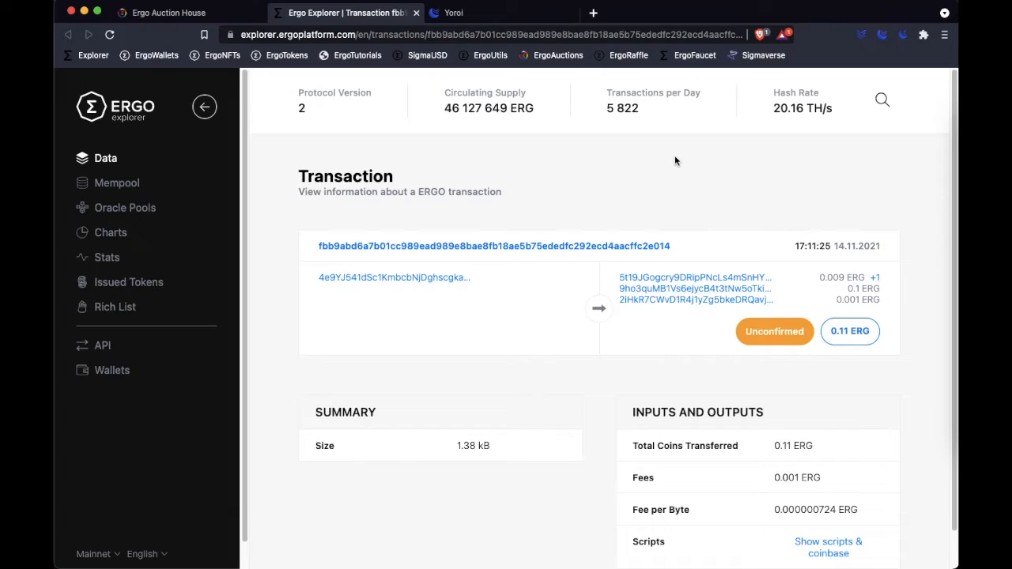
drag(723, 340, 808, 338)
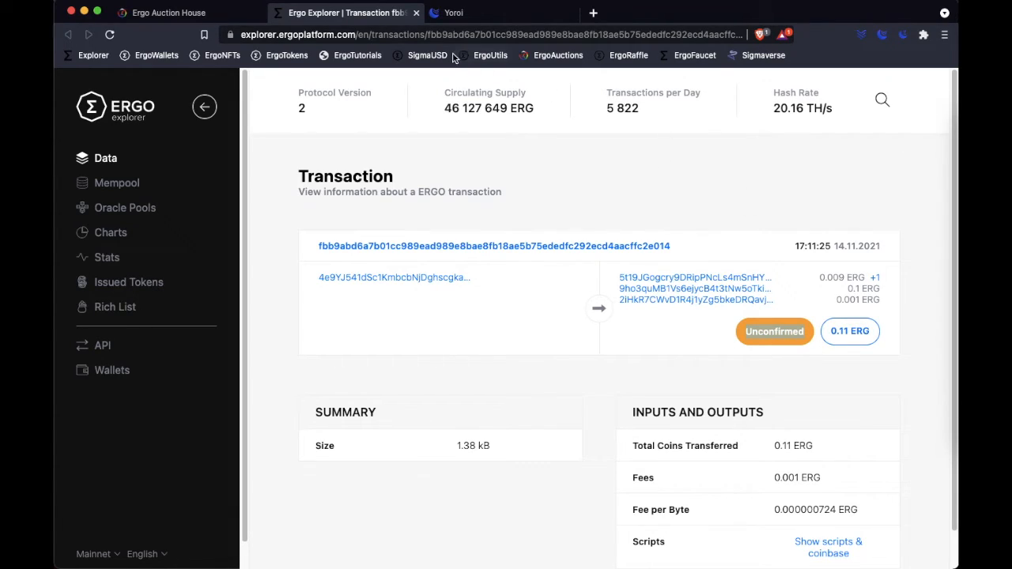
click(199, 13)
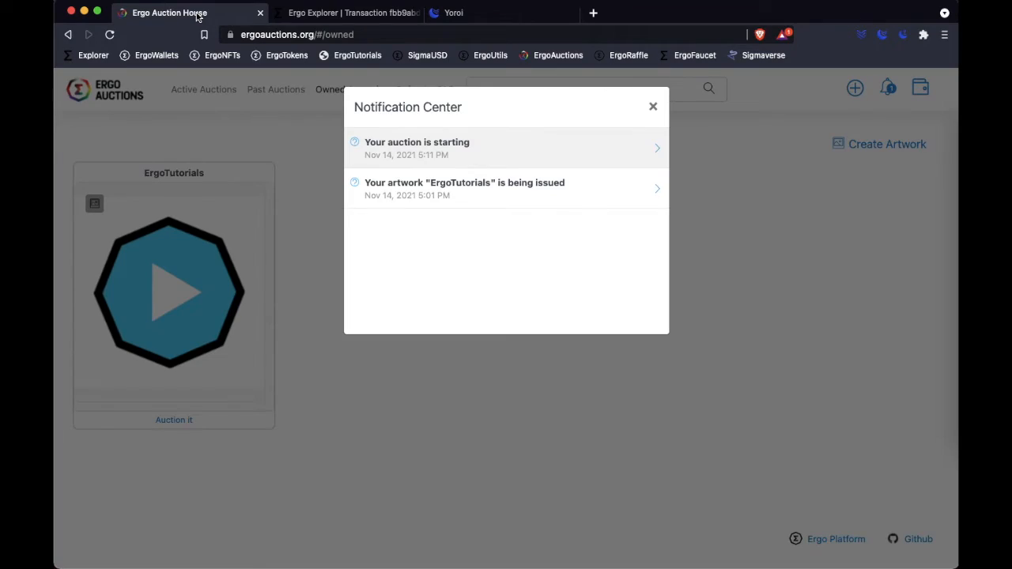
click(653, 106)
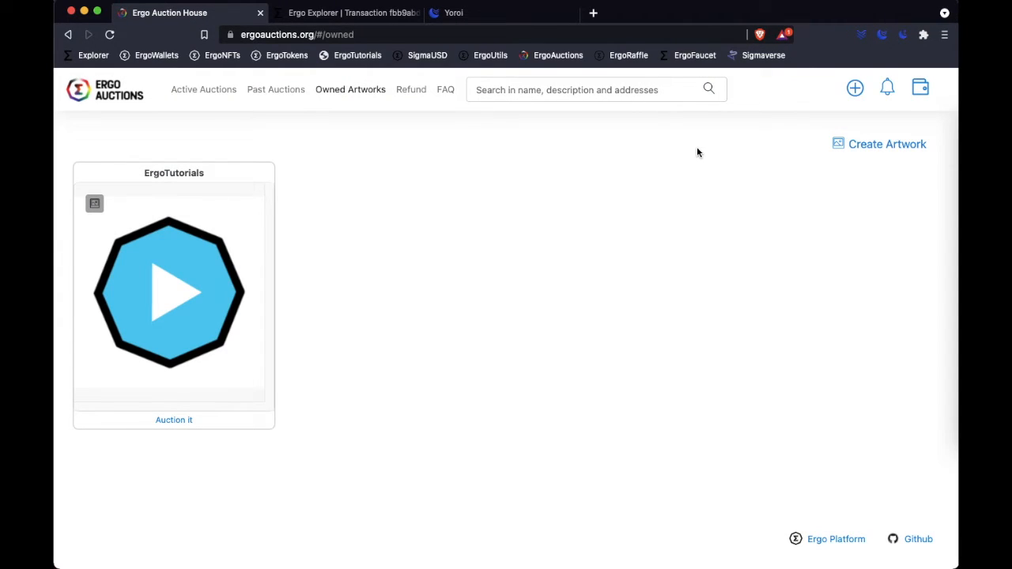
- Open the active auctions, sort them by My auctions first, and examine the ErgoTutorials listing
click(202, 96)
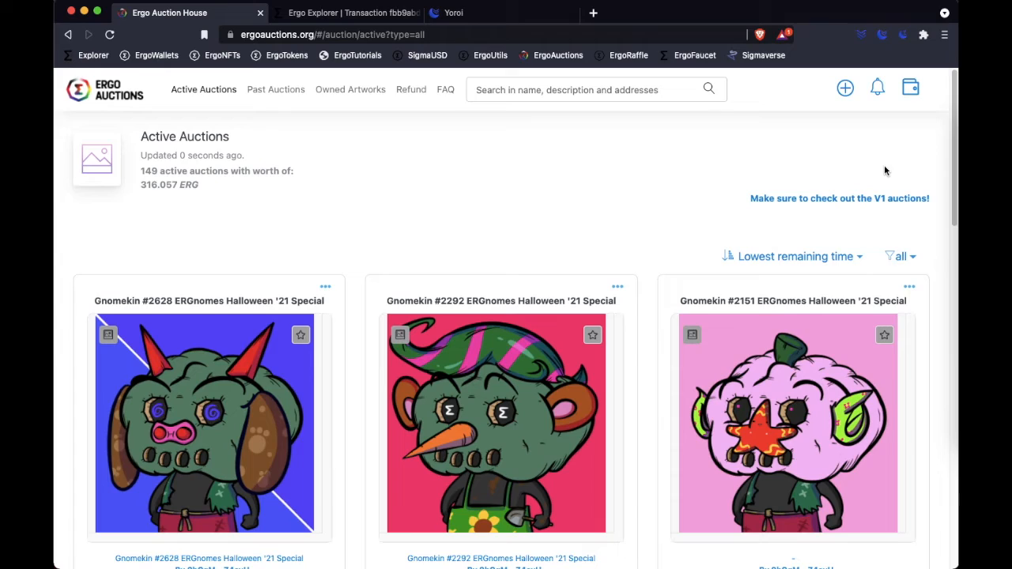
click(859, 258)
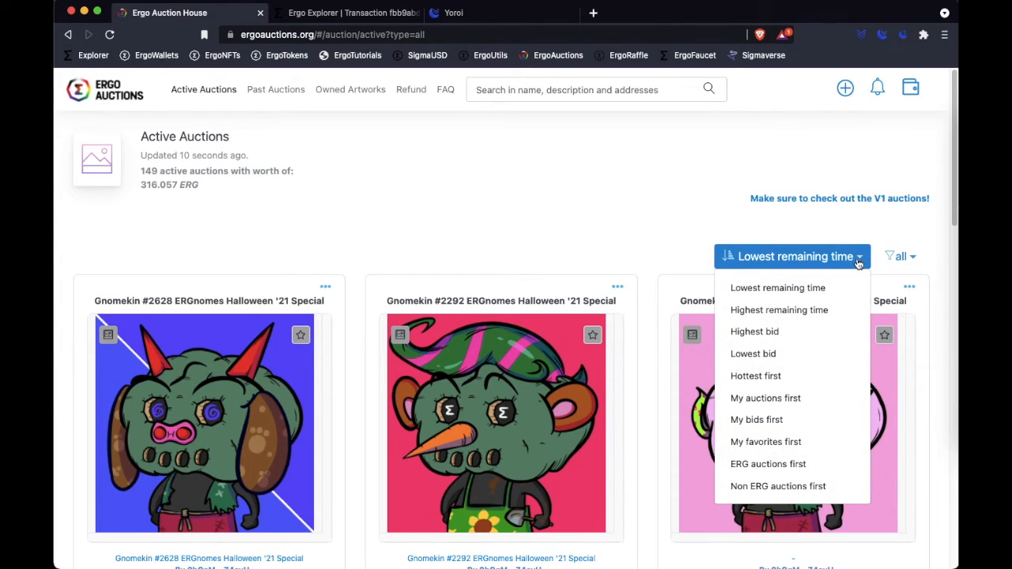
click(810, 402)
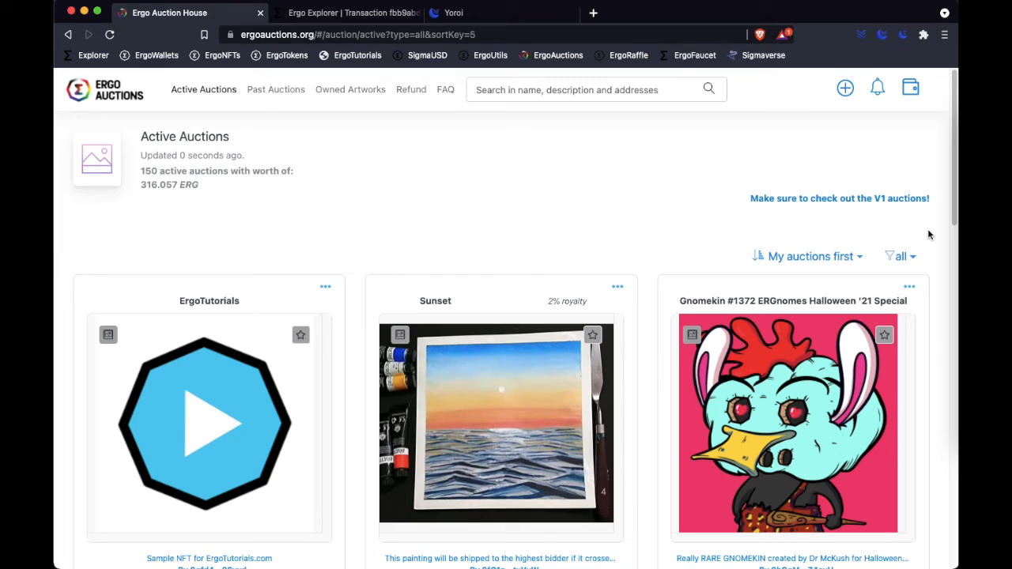
scroll(427, 253, down, 2)
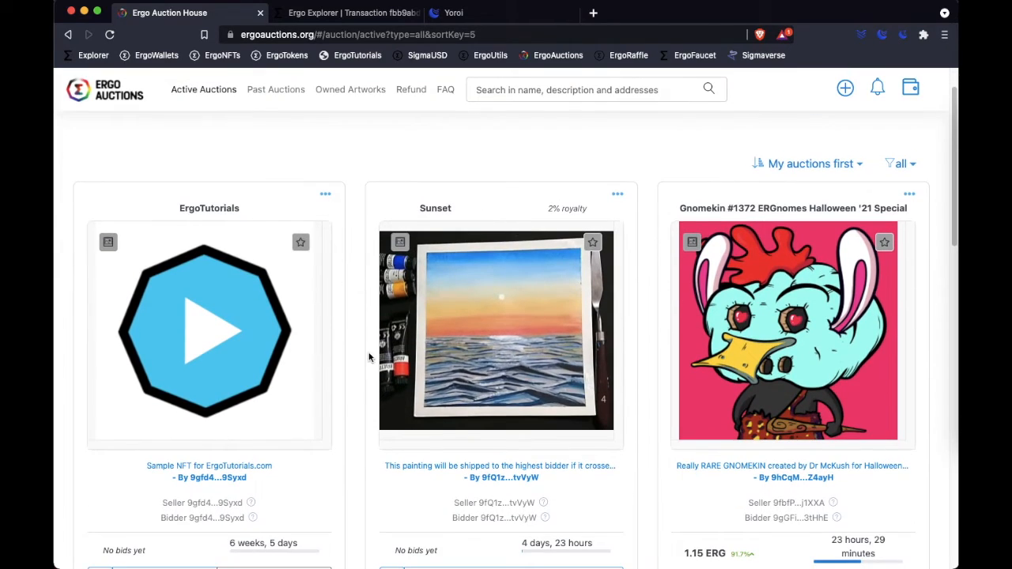
scroll(348, 404, down, 1)
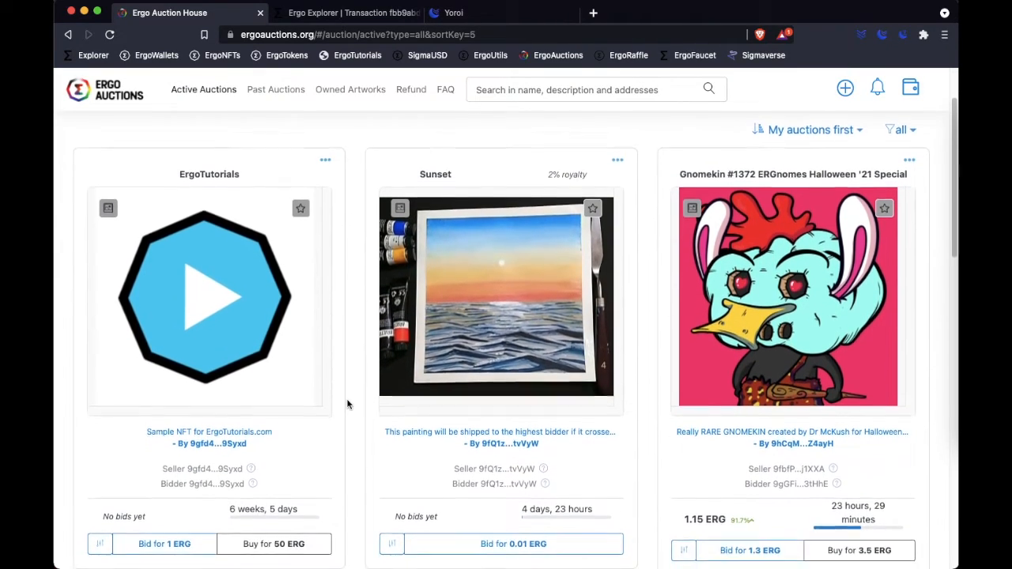
scroll(348, 403, down, 1)
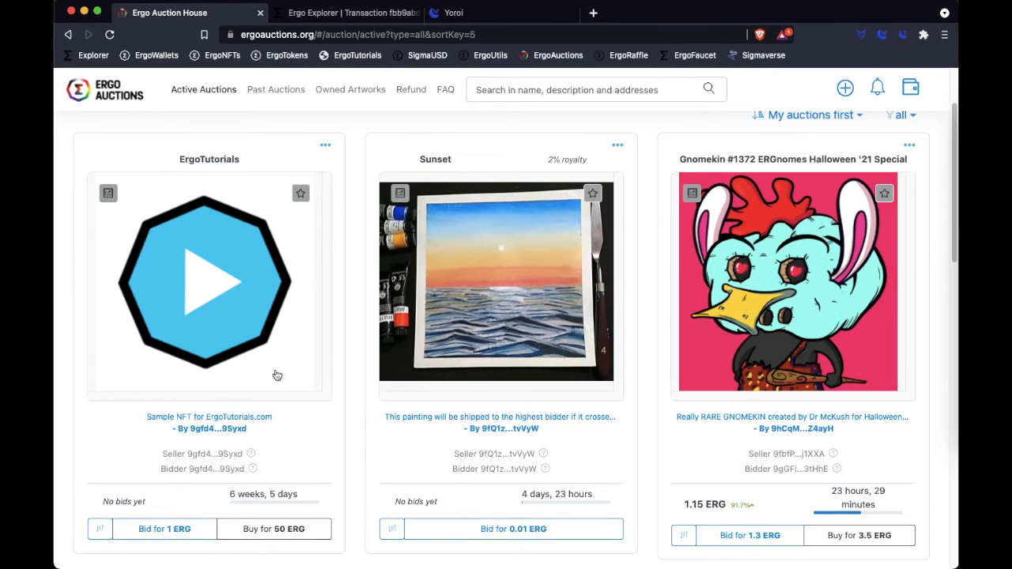
- View the ErgoTutorials artwork details, close them, and look over its bid and instant buy options
click(207, 323)
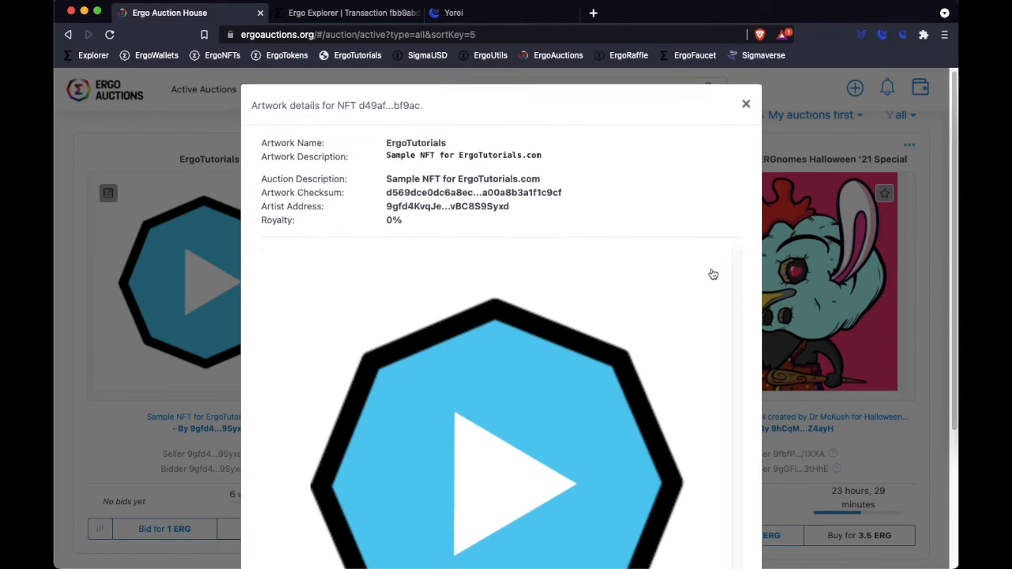
scroll(711, 273, down, 5)
scroll(713, 274, up, 5)
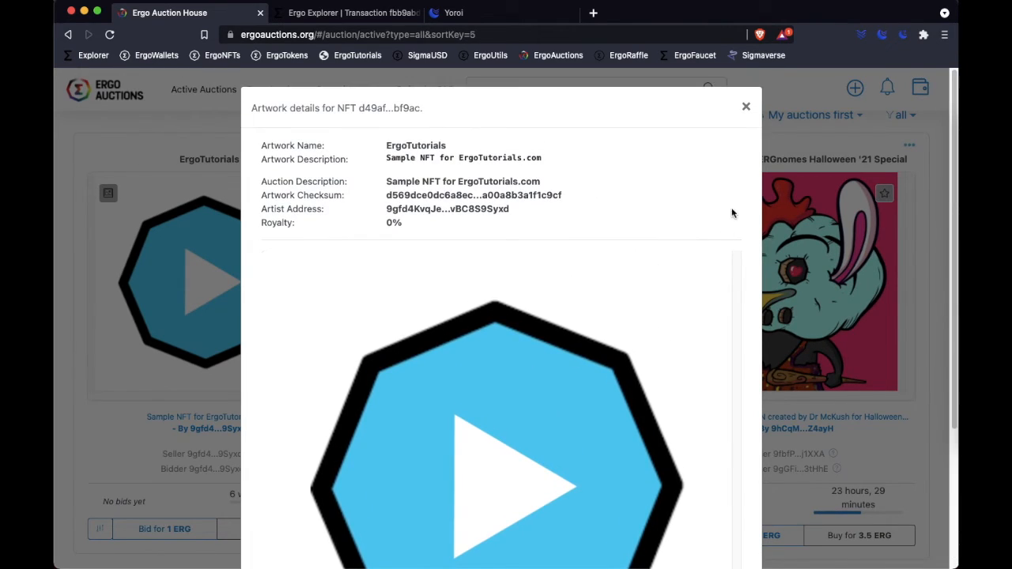
click(748, 106)
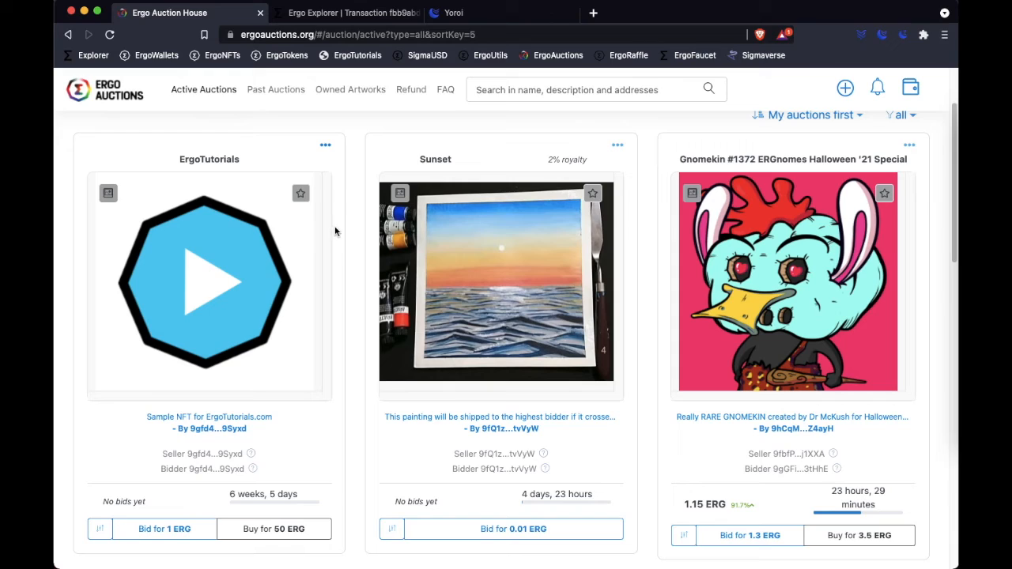
scroll(340, 263, down, 1)
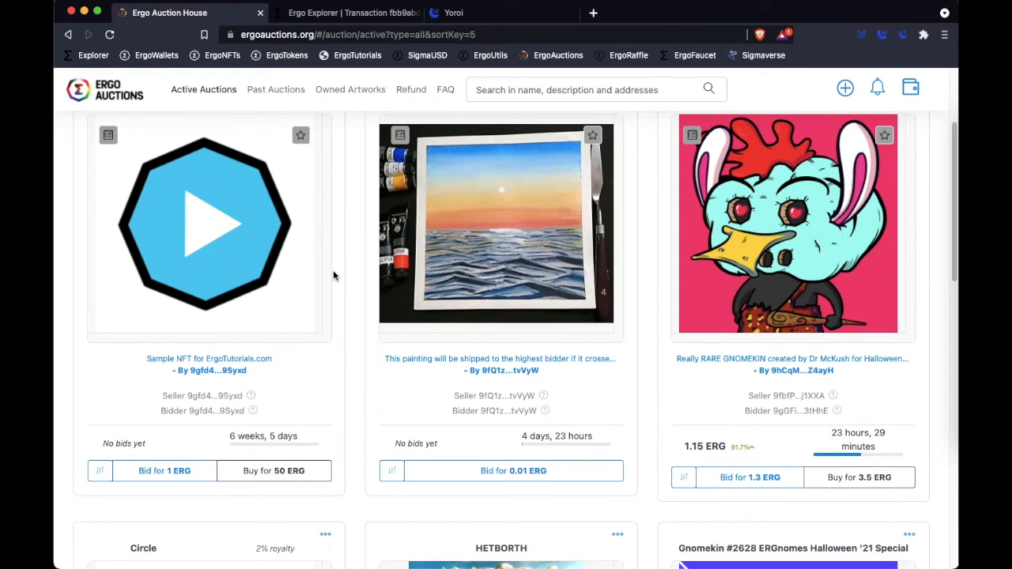
- Start a custom bid of 2,5 ERG on the ErgoTutorials auction and cancel it without placing the bid
scroll(333, 276, up, 1)
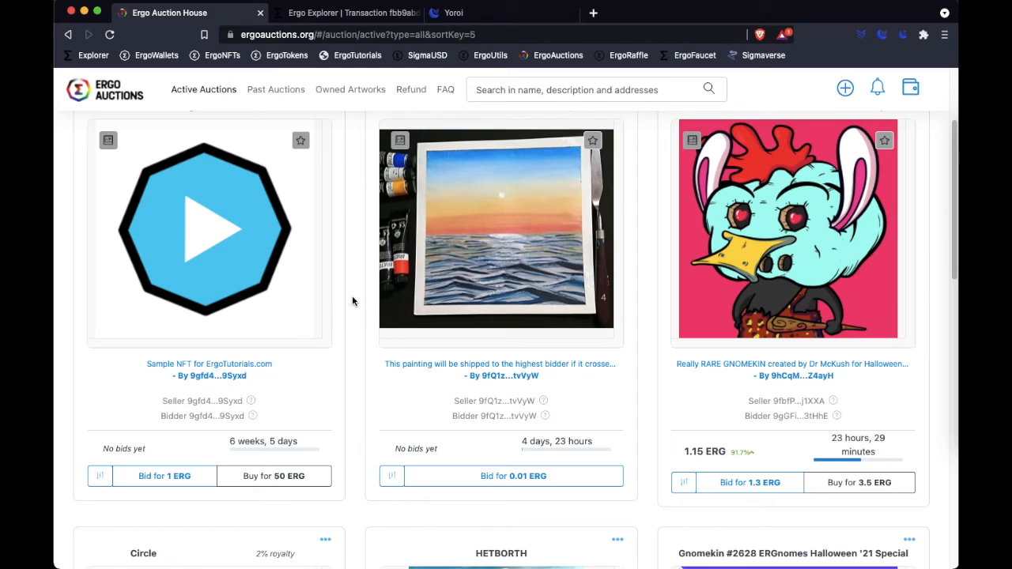
click(96, 481)
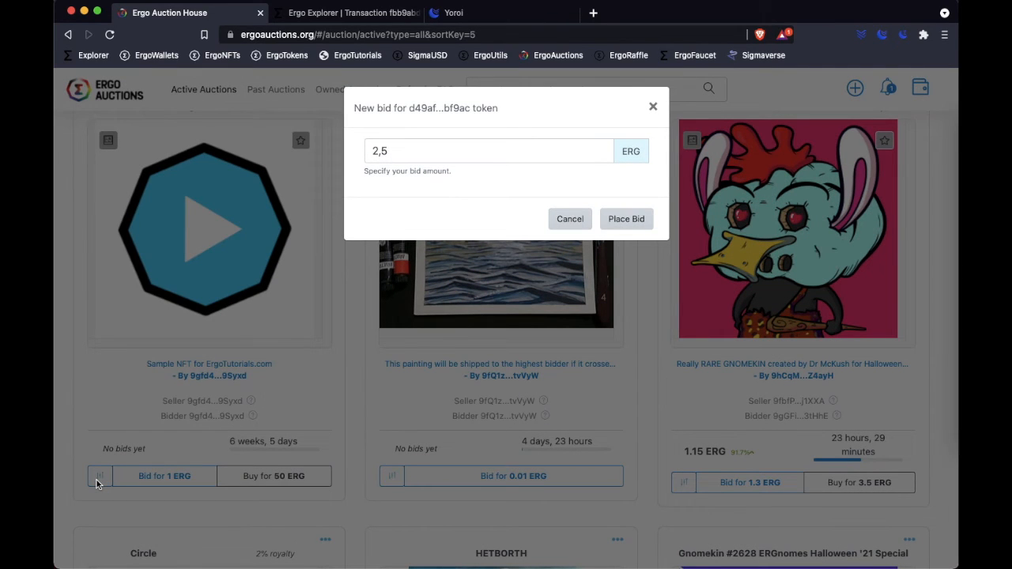
click(570, 222)
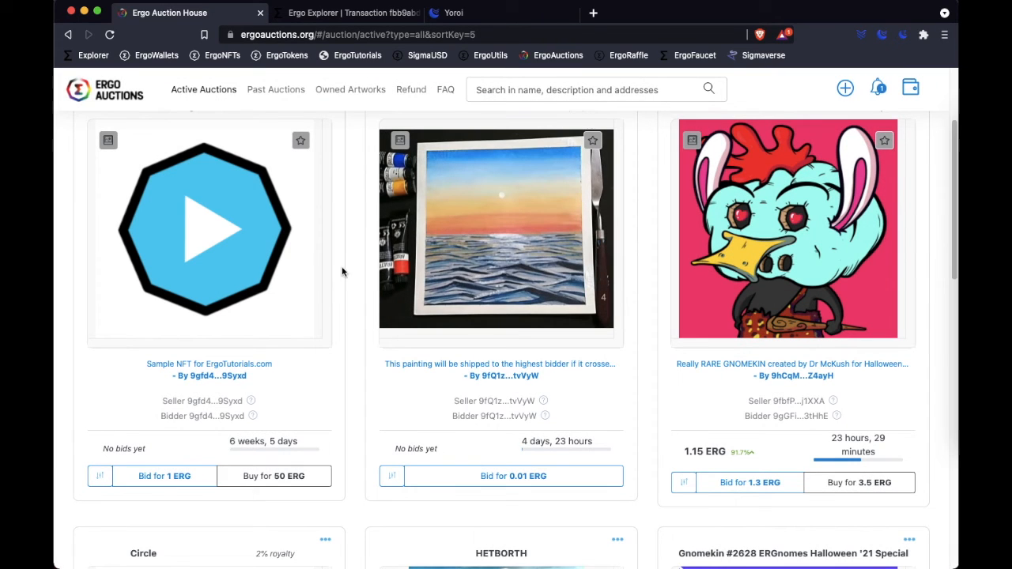
- Review the newest ErgoTutorials auction notification in the Notification Center and close the notifications
scroll(351, 290, up, 2)
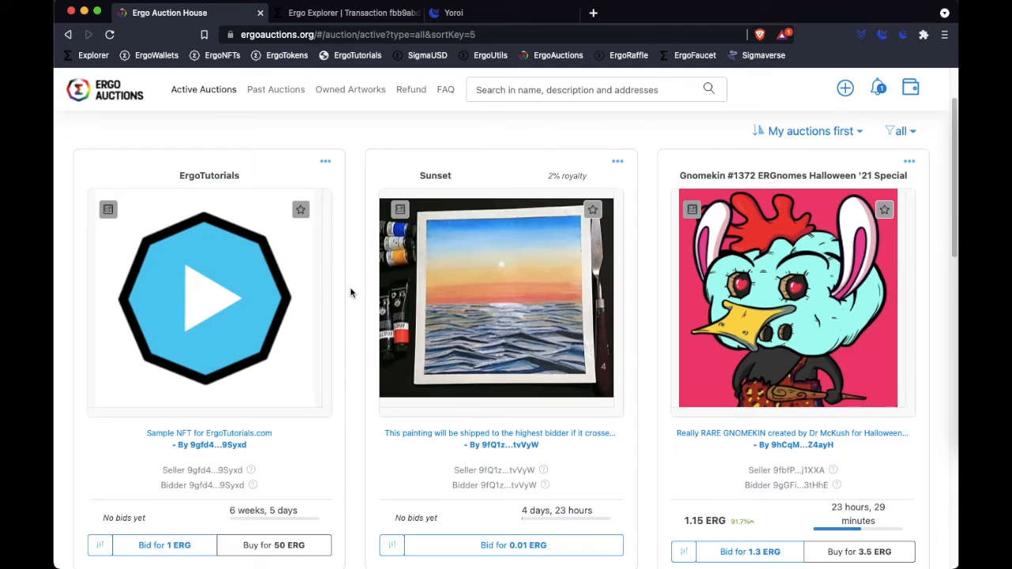
scroll(350, 292, up, 3)
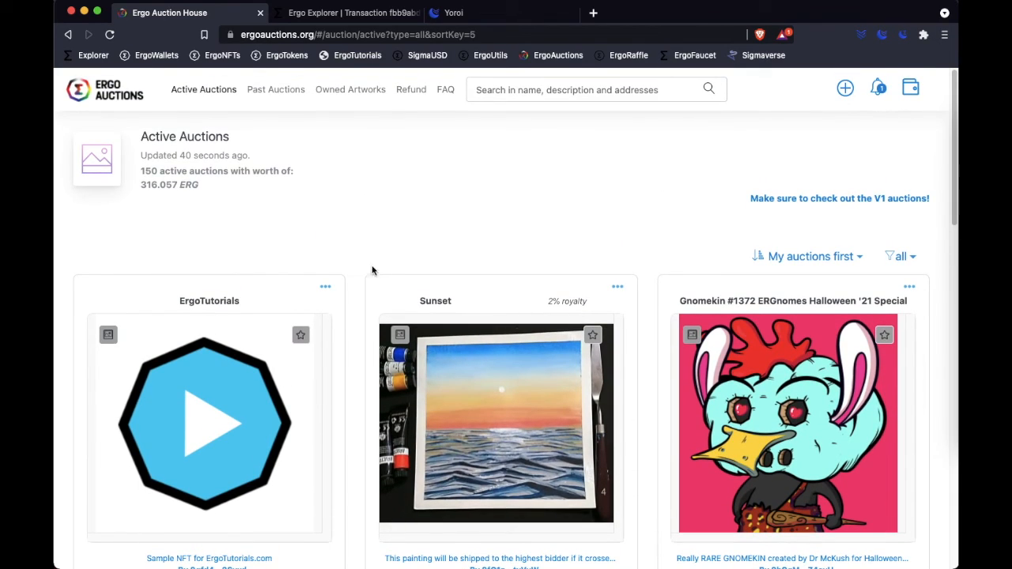
click(878, 88)
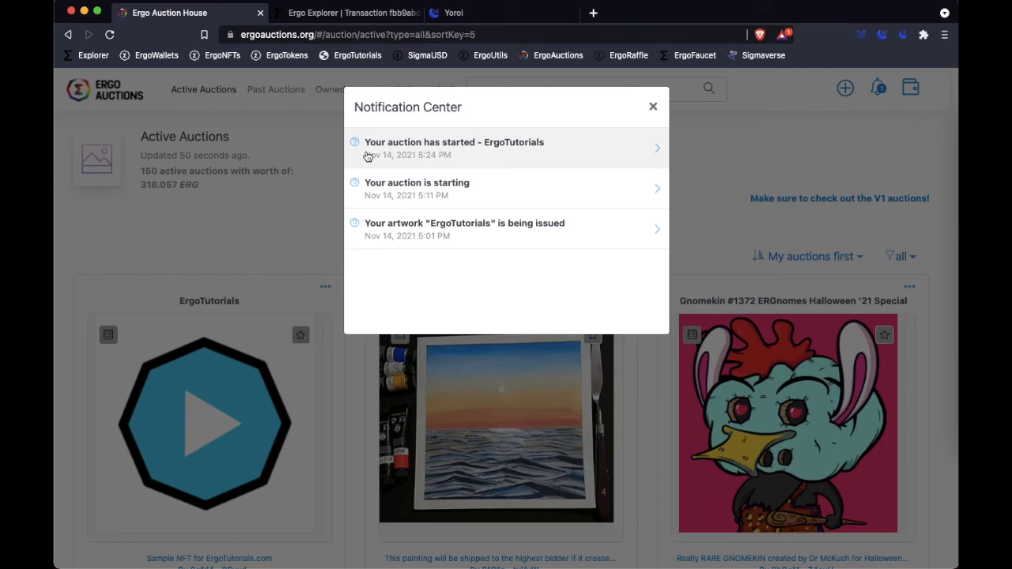
click(653, 106)
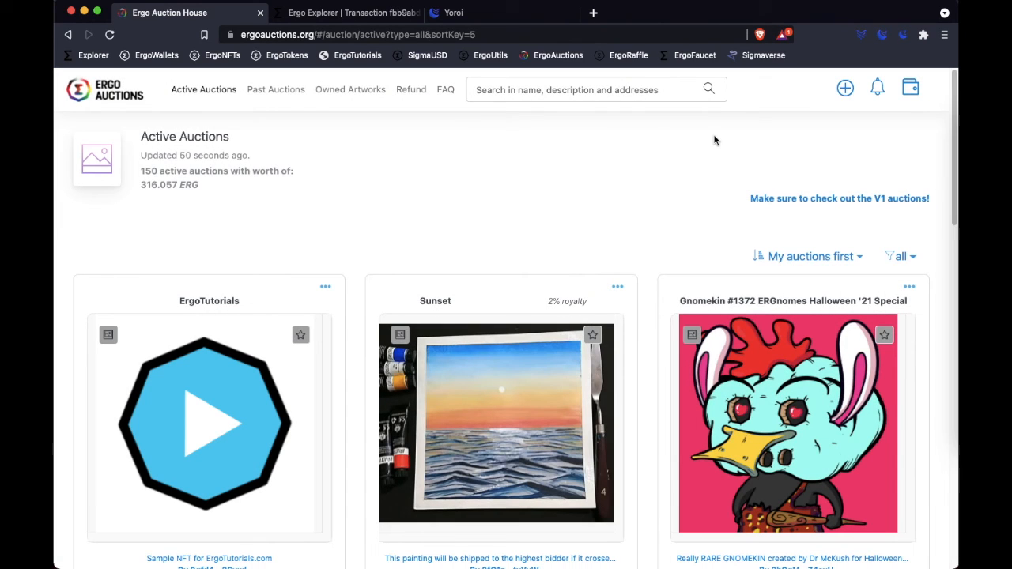